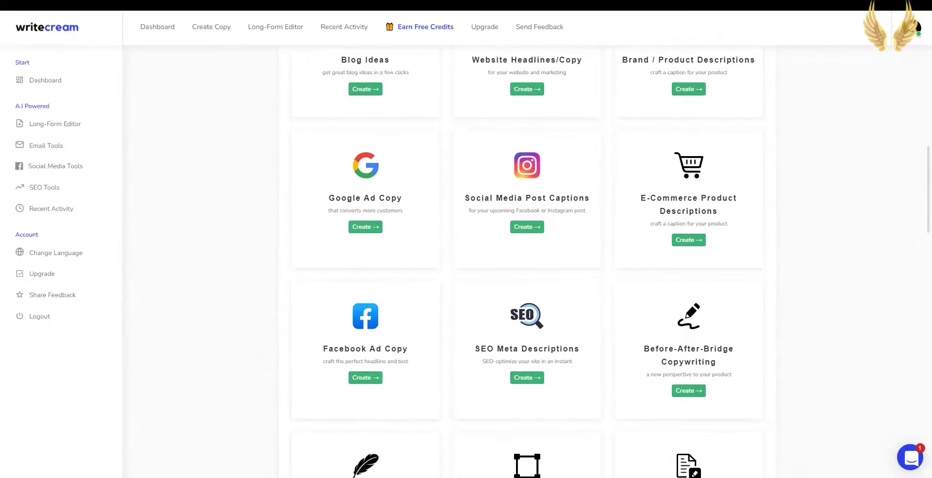
# - Scroll through the AI writing tool grid to Before-After-Bridge Copywriting
pyautogui.scroll(-1, 527, 262)
pyautogui.scroll(-1, 527, 262)
pyautogui.scroll(-2, 527, 262)
pyautogui.scroll(-1, 526, 262)
pyautogui.scroll(-1, 931, 305)
pyautogui.scroll(-1, 931, 316)
pyautogui.scroll(-1, 930, 325)
pyautogui.moveTo(928, 307); pyautogui.dragTo(931, 473)
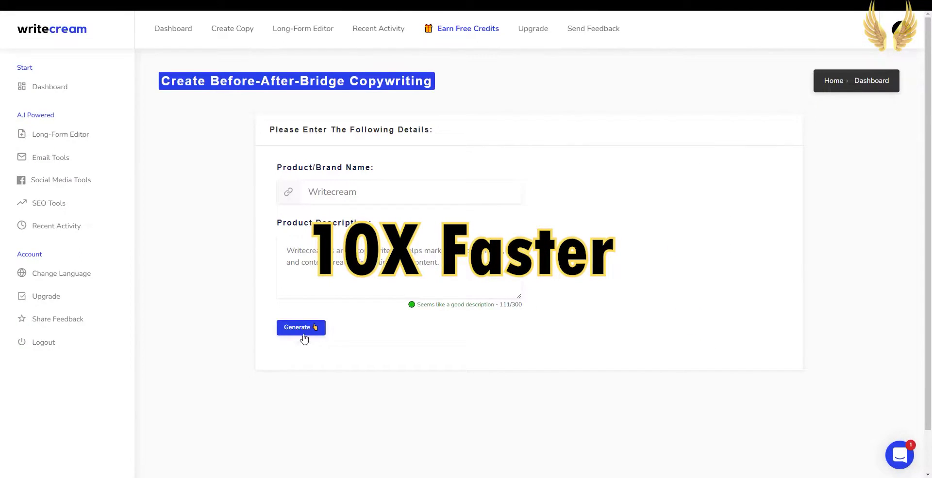
# - Generate Before-After-Bridge copy for Writecream and review the four variations
pyautogui.click(304, 339)
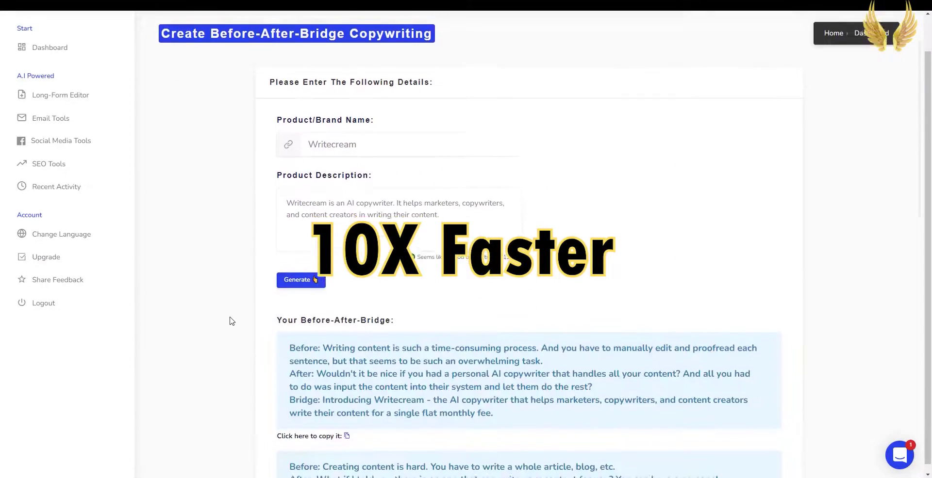
pyautogui.scroll(-6, 230, 317)
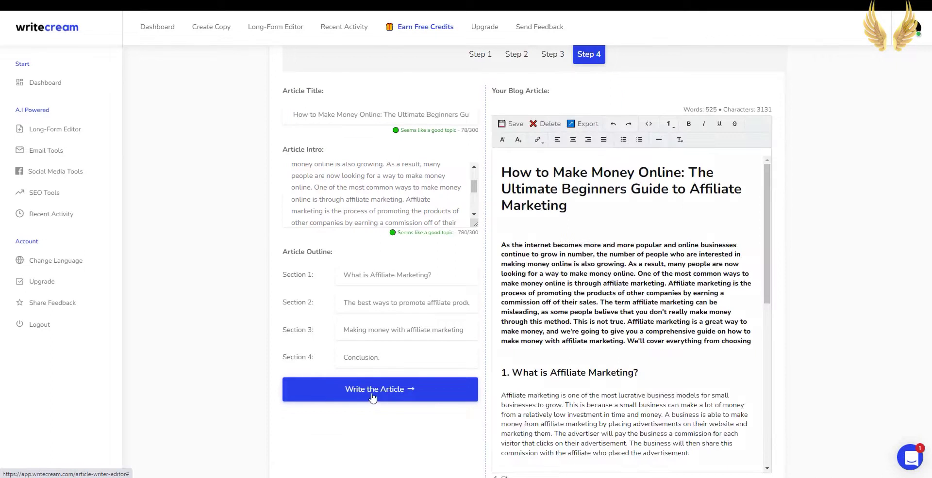
pyautogui.scroll(-2, 706, 288)
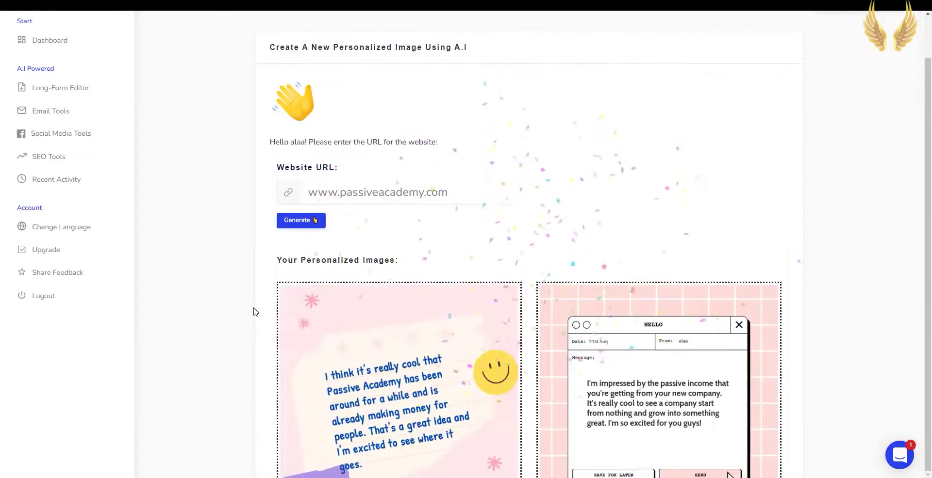
pyautogui.scroll(-2, 254, 311)
pyautogui.scroll(-2, 253, 311)
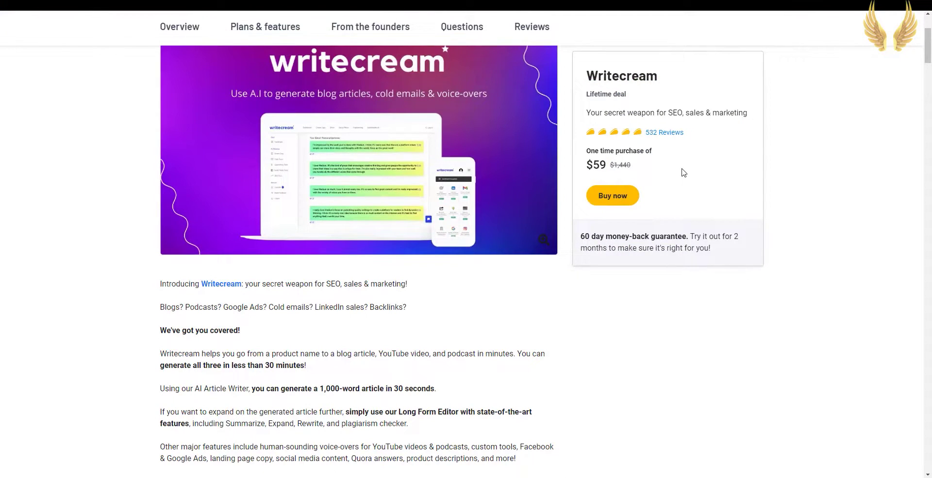
# - Jump to the Writecream deal's 532 customer reviews
pyautogui.click(668, 133)
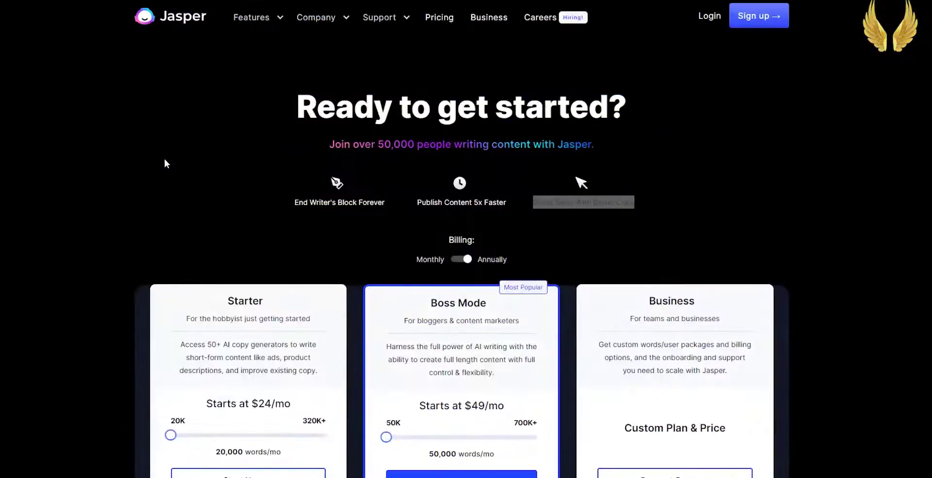
# - Review Jasper's pricing plans, then highlight the deal's 60-day money-back guarantee
pyautogui.scroll(-3, 164, 160)
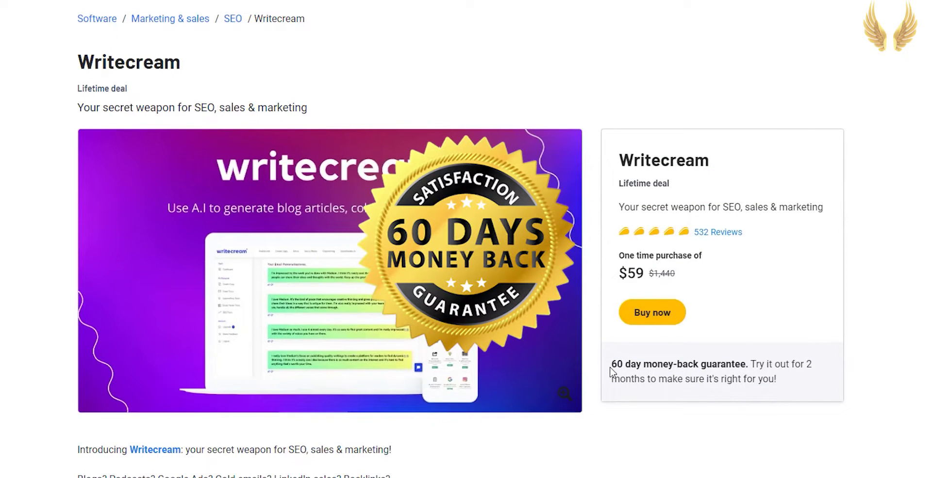
pyautogui.moveTo(678, 368)
pyautogui.mouseDown()
pyautogui.moveTo(742, 369)
pyautogui.moveTo(783, 384)
pyautogui.mouseUp()
# - Scroll the Writecream tool grid down and back up
pyautogui.scroll(-3, 929, 343)
pyautogui.scroll(-4, 928, 343)
pyautogui.scroll(-4, 929, 343)
pyautogui.scroll(-5, 928, 343)
pyautogui.scroll(-3, 929, 343)
pyautogui.scroll(10, 901, 100)
pyautogui.scroll(10, 902, 100)
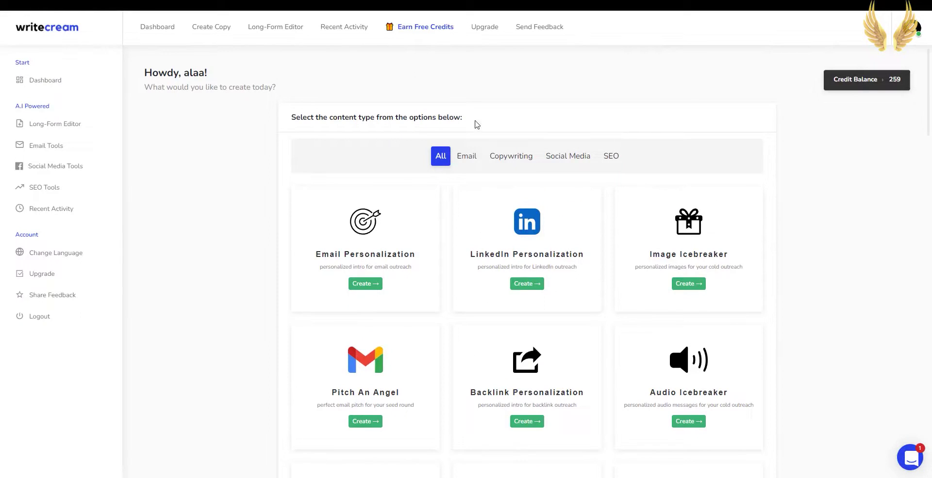
# - Filter the tools by Email, Copywriting, Social Media and SEO, then show All
pyautogui.click(465, 160)
pyautogui.click(500, 157)
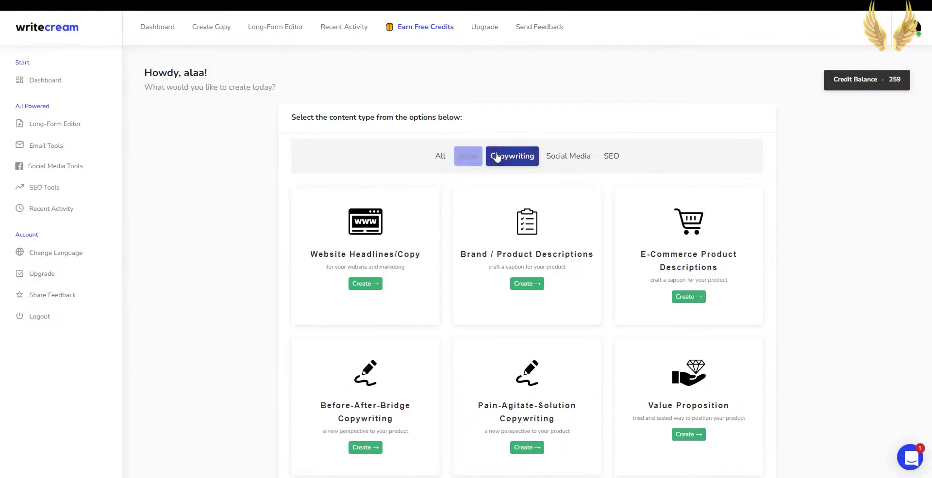
pyautogui.click(568, 162)
pyautogui.click(611, 156)
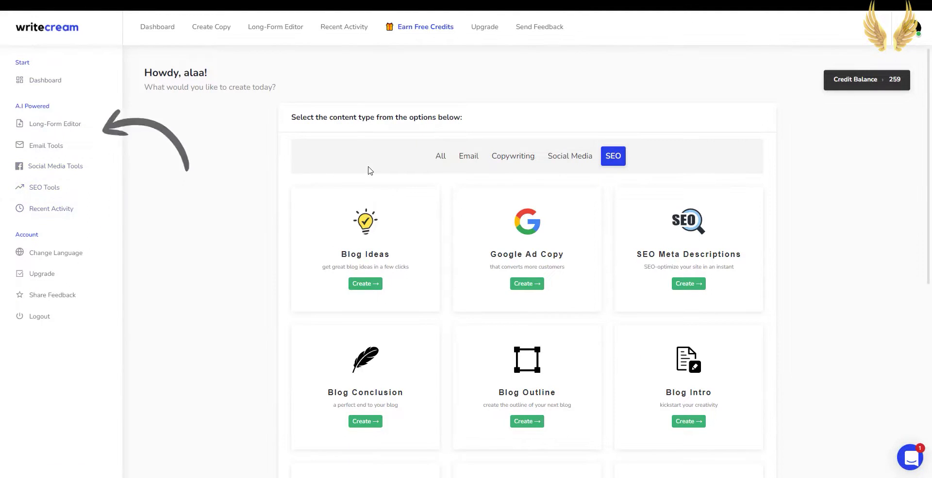
pyautogui.click(439, 159)
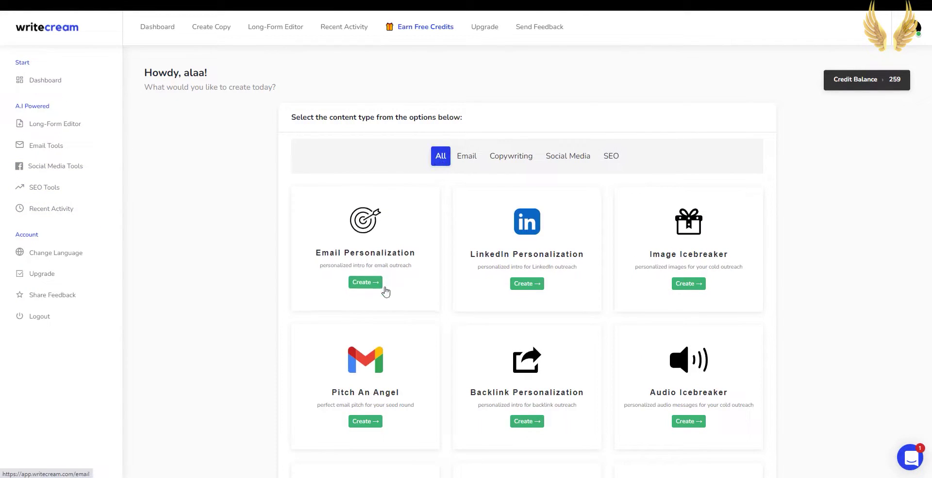
# - Scroll the full tool catalogue down to Article Writer
pyautogui.scroll(-3, 373, 476)
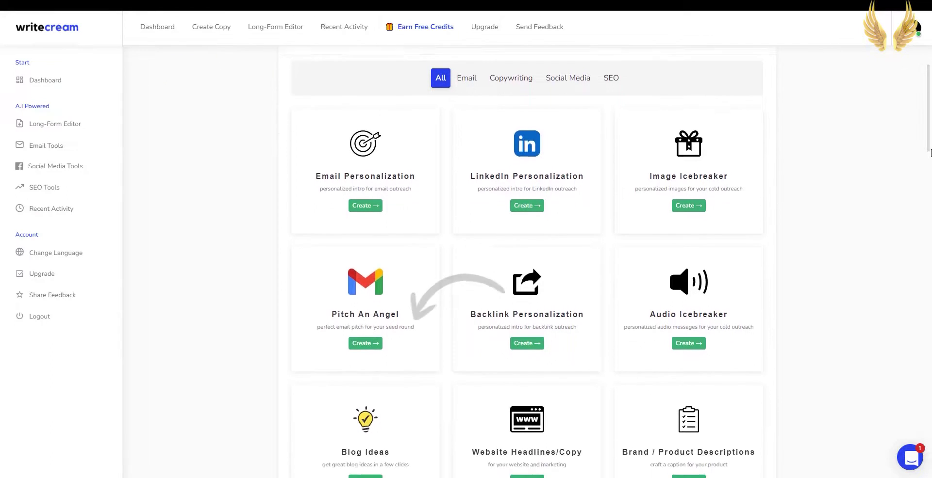
pyautogui.scroll(-2, 538, 257)
pyautogui.scroll(-4, 538, 257)
pyautogui.scroll(-1, 931, 231)
pyautogui.scroll(-1, 931, 242)
pyautogui.scroll(-2, 930, 262)
pyautogui.scroll(-2, 930, 291)
pyautogui.scroll(-2, 931, 306)
pyautogui.scroll(-1, 928, 340)
pyautogui.scroll(-3, 927, 353)
pyautogui.scroll(-2, 929, 361)
pyautogui.scroll(-2, 931, 374)
pyautogui.scroll(-1, 931, 385)
pyautogui.scroll(-2, 930, 400)
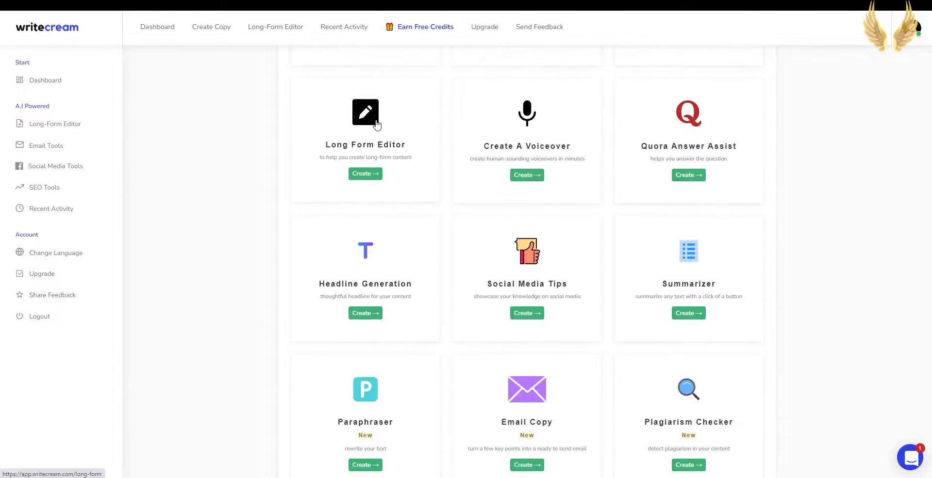
pyautogui.scroll(-5, 223, 195)
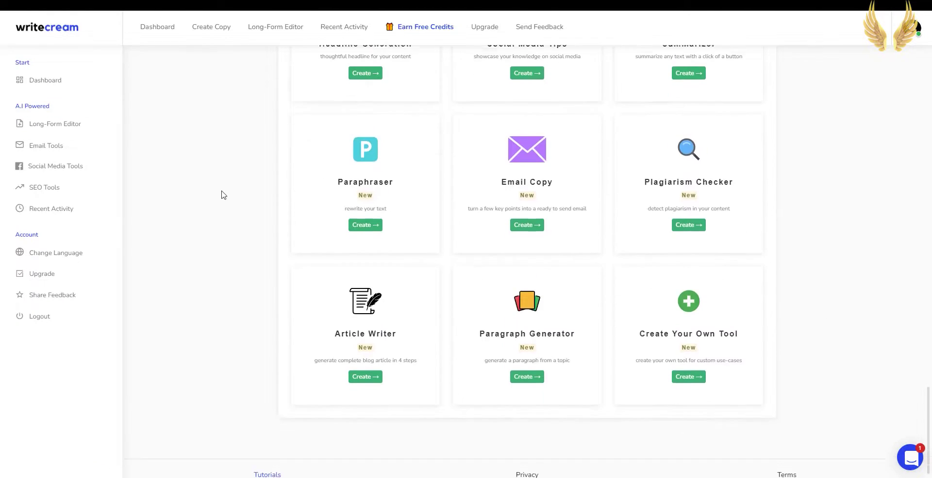
# - Generate blog title ideas in Article Writer for an affiliate marketing topic
pyautogui.click(383, 316)
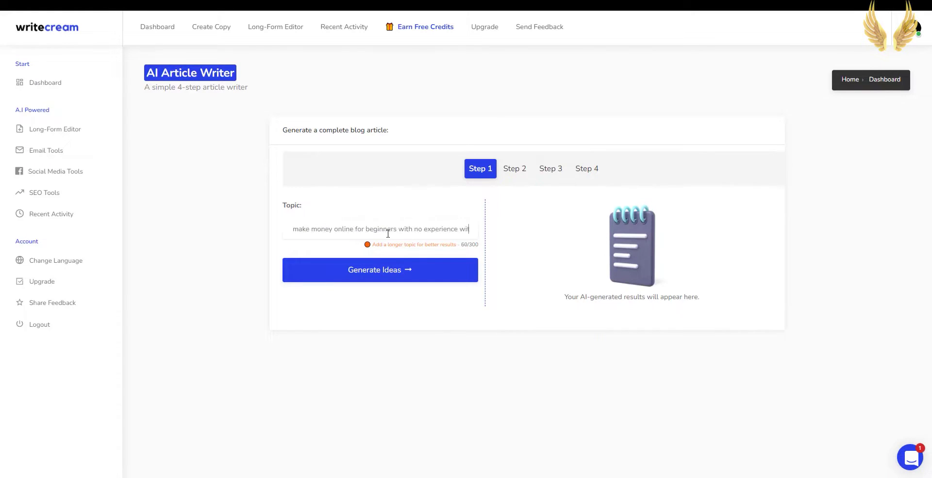
pyautogui.write('affiliate marketing')
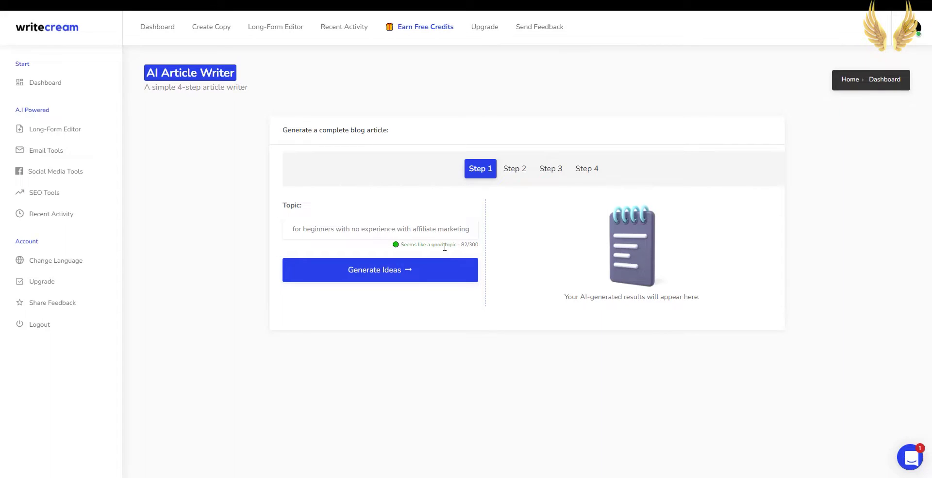
pyautogui.click(393, 275)
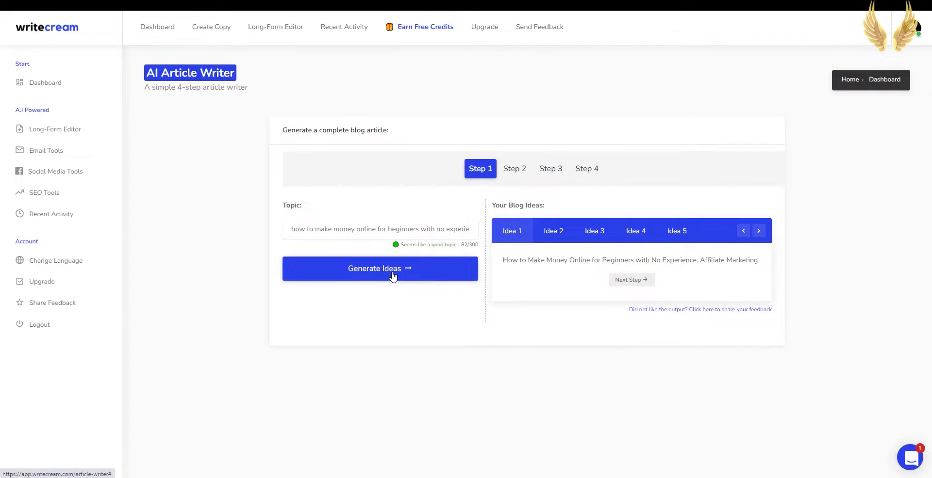
# - Browse Ideas 2–5 and settle on Idea 4, the Ultimate Beginners Guide
pyautogui.click(556, 233)
pyautogui.click(597, 236)
pyautogui.click(643, 235)
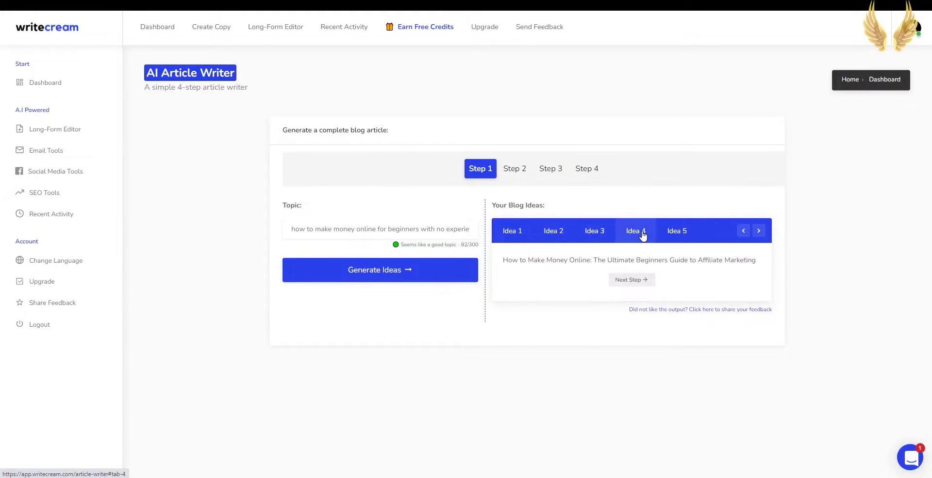
pyautogui.click(670, 236)
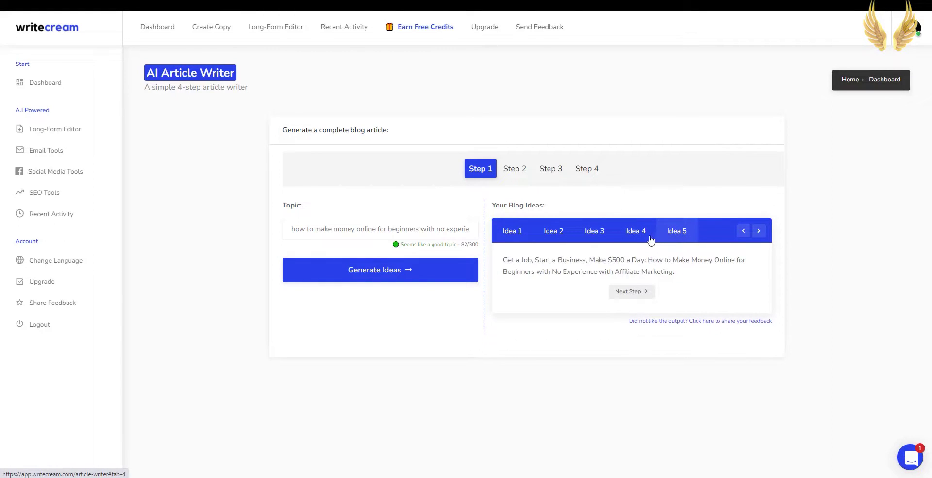
pyautogui.click(645, 238)
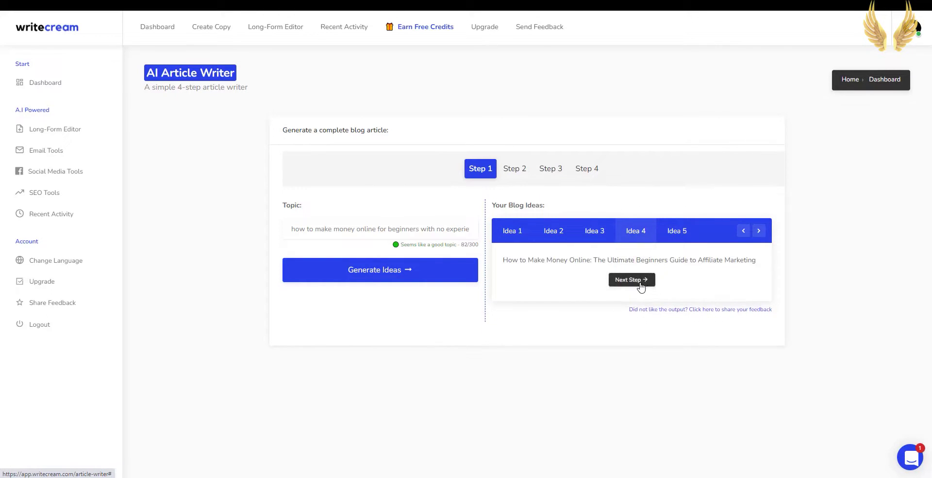
# - Generate intros for the chosen title, compare options 2, 4 and 5, and carry one forward
pyautogui.click(638, 283)
pyautogui.click(443, 230)
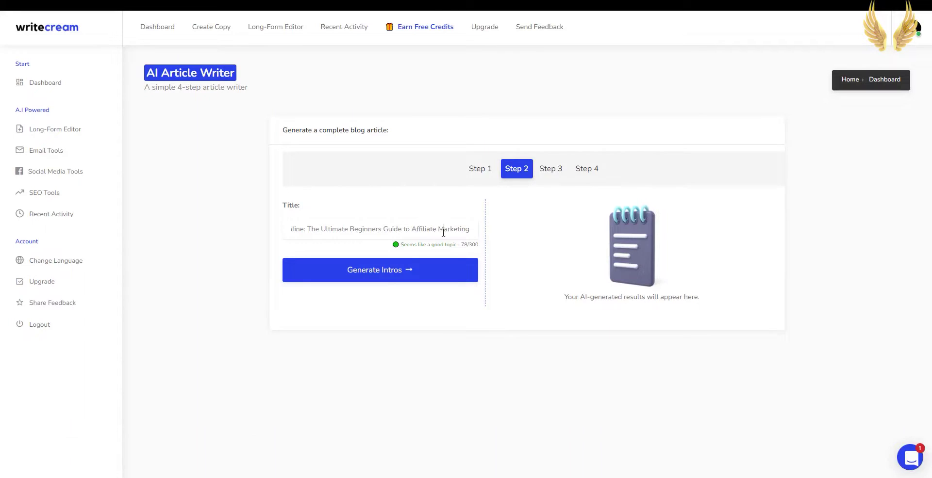
pyautogui.click(390, 275)
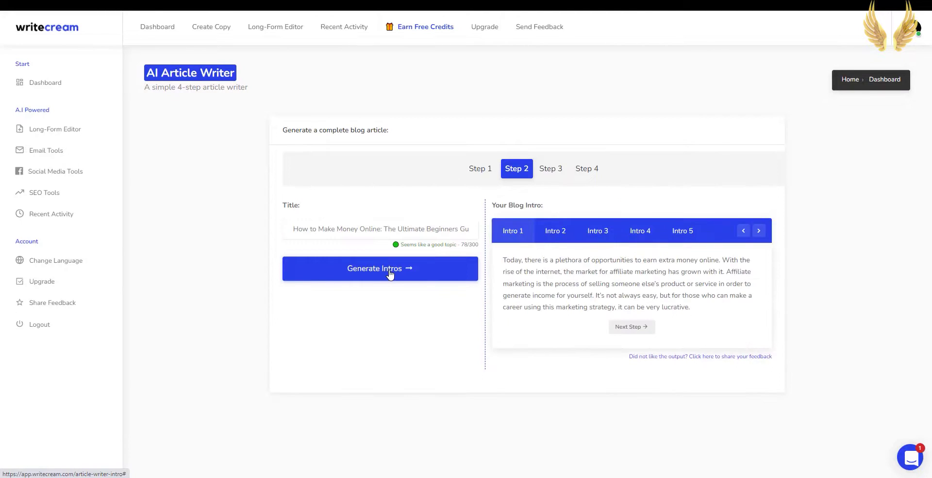
pyautogui.click(553, 237)
pyautogui.click(638, 236)
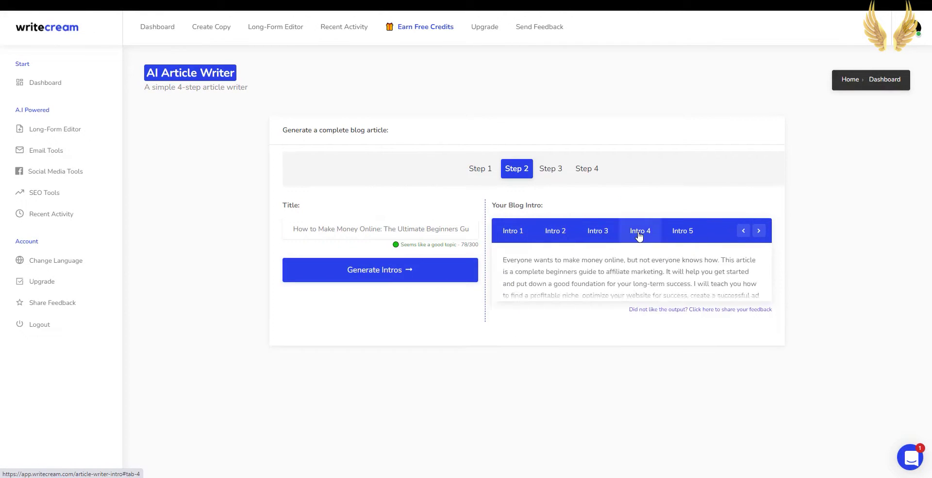
pyautogui.click(675, 233)
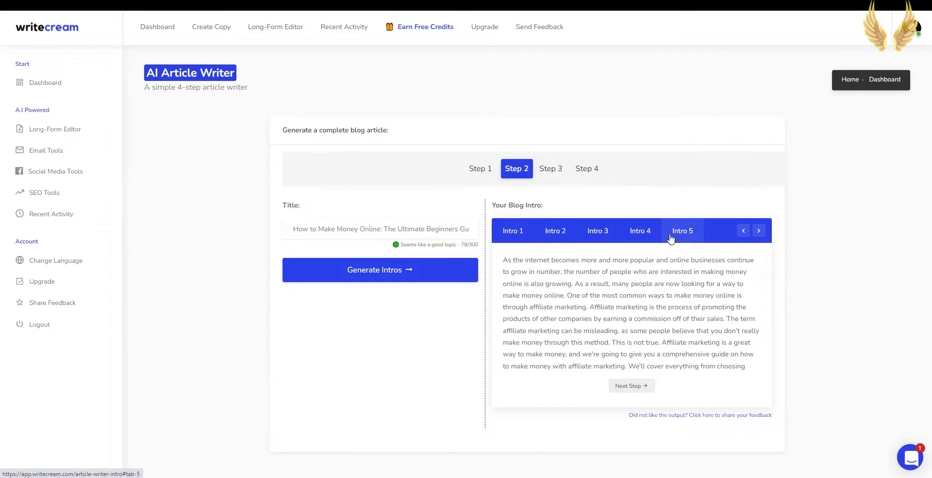
pyautogui.click(631, 387)
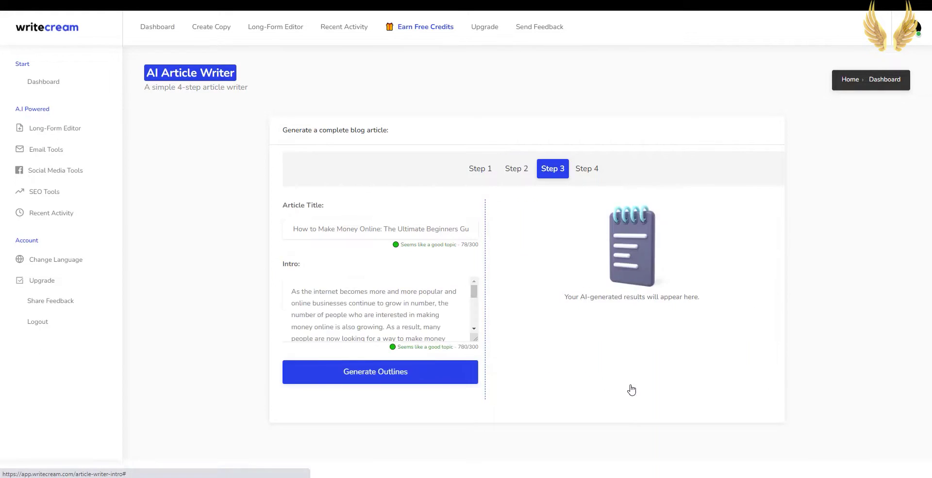
# - Generate blog outlines, compare Outlines 1–4, and take Outline 1 into Step 4
pyautogui.click(408, 371)
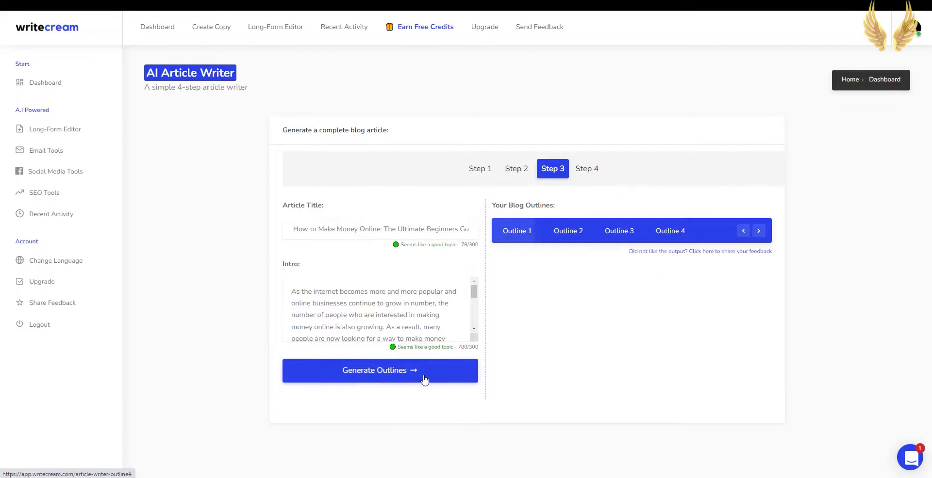
pyautogui.click(570, 241)
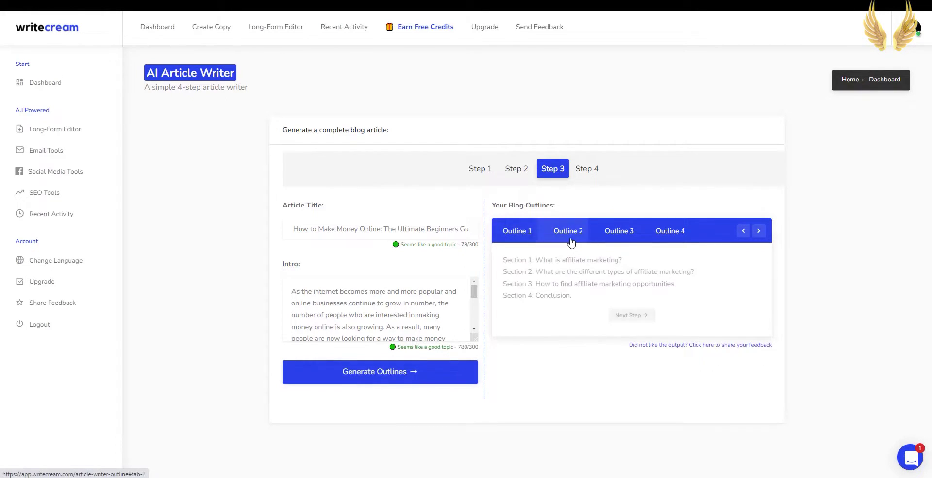
pyautogui.click(615, 238)
pyautogui.click(666, 236)
pyautogui.click(570, 238)
pyautogui.click(521, 238)
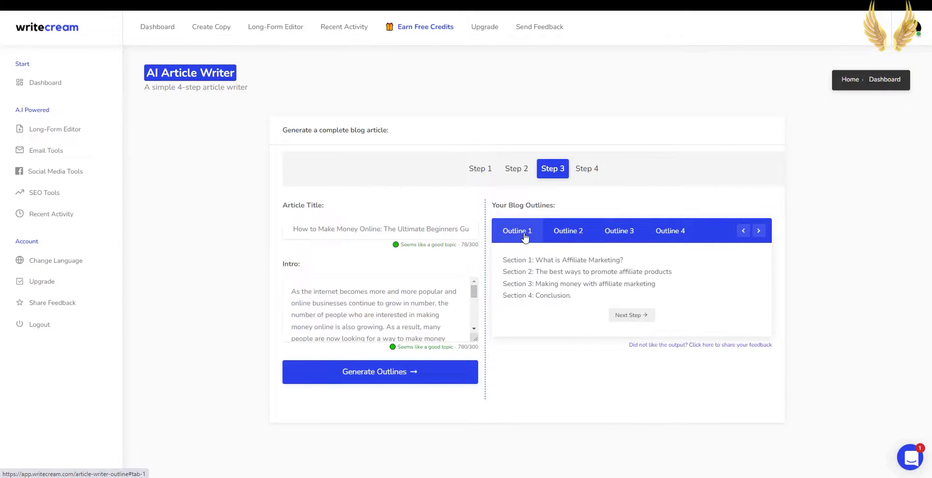
pyautogui.click(630, 316)
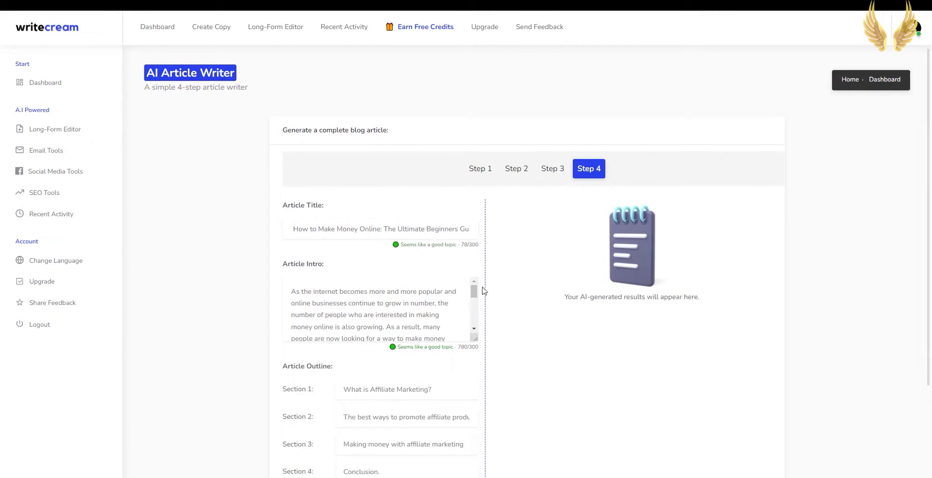
# - Write the full 525-word affiliate marketing article from the outline
pyautogui.scroll(-1, 293, 232)
pyautogui.scroll(-1, 337, 272)
pyautogui.scroll(-1, 345, 326)
pyautogui.scroll(-1, 323, 388)
pyautogui.click(387, 394)
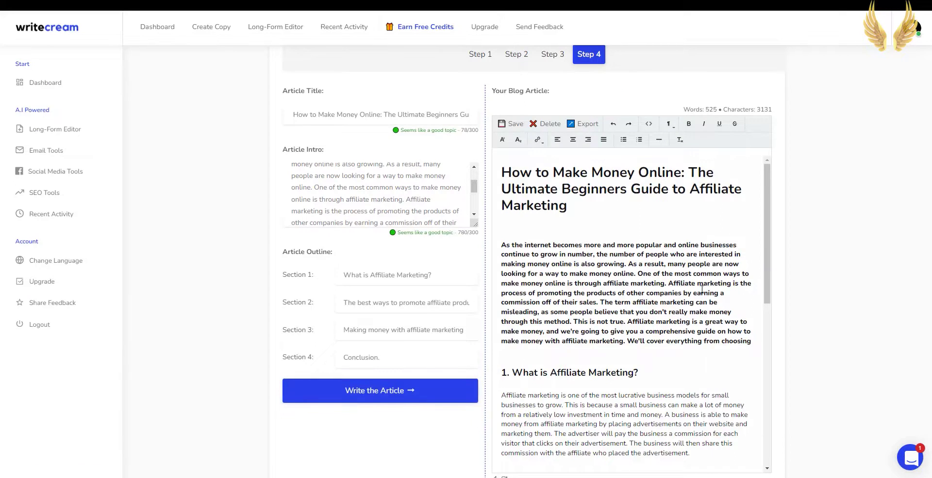
# - Review the generated article and select all of its text
pyautogui.scroll(-3, 706, 289)
pyautogui.scroll(-1, 705, 289)
pyautogui.scroll(-4, 703, 290)
pyautogui.scroll(-1, 703, 290)
pyautogui.scroll(-2, 773, 338)
pyautogui.scroll(1, 791, 319)
pyautogui.scroll(5, 663, 291)
pyautogui.scroll(4, 667, 280)
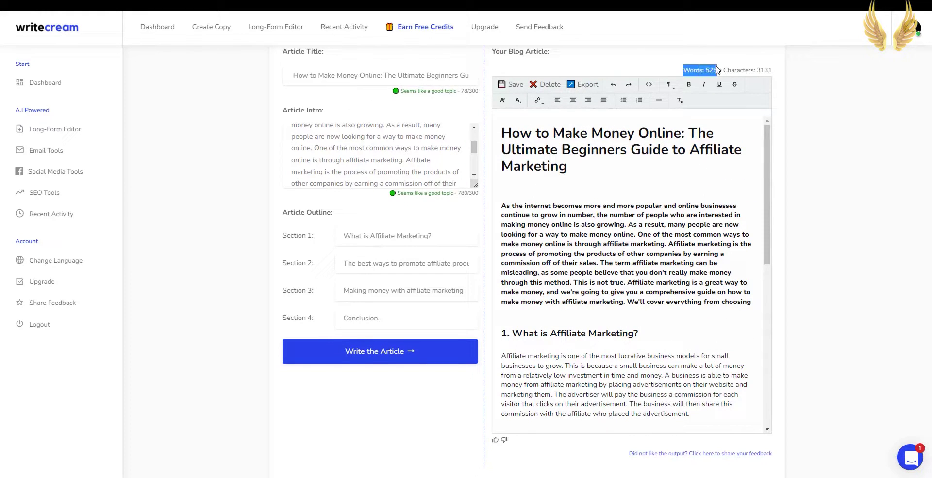
pyautogui.click(594, 221)
pyautogui.scroll(-10, 564, 275)
pyautogui.hotkey('ctrl', 'a')
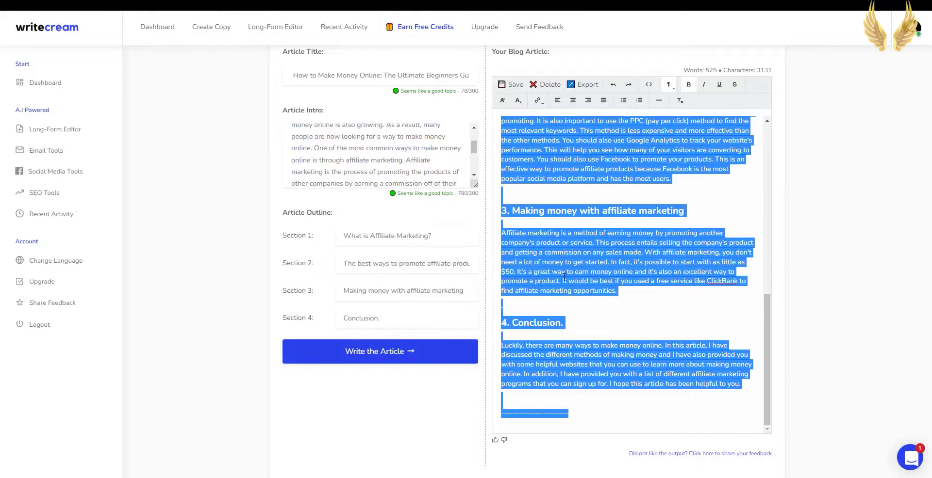
# - Return to the tools dashboard and open the Plagiarism Checker
pyautogui.click(158, 27)
pyautogui.scroll(-10, 796, 285)
pyautogui.scroll(-5, 803, 289)
pyautogui.scroll(-5, 801, 289)
pyautogui.scroll(-2, 783, 285)
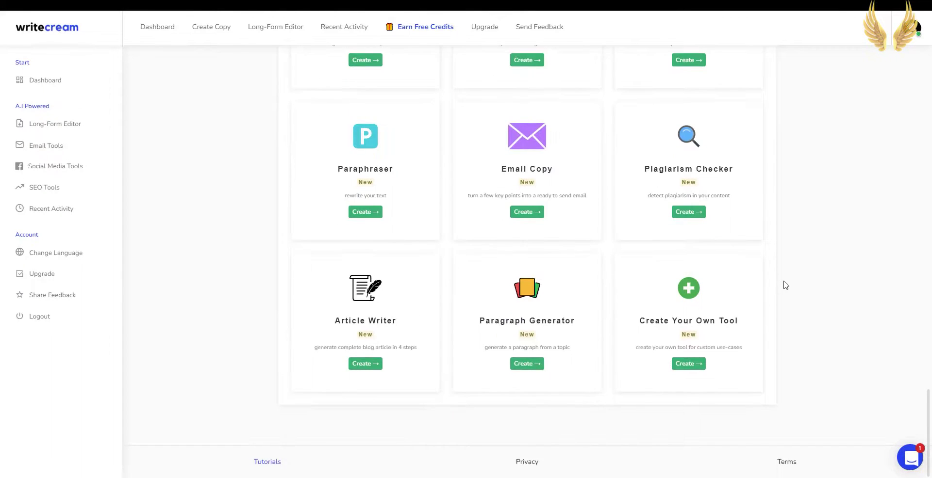
pyautogui.click(689, 148)
# - Paste the article, trim it to section 1, and check it: 93% unique
pyautogui.rightClick(331, 173)
pyautogui.click(342, 249)
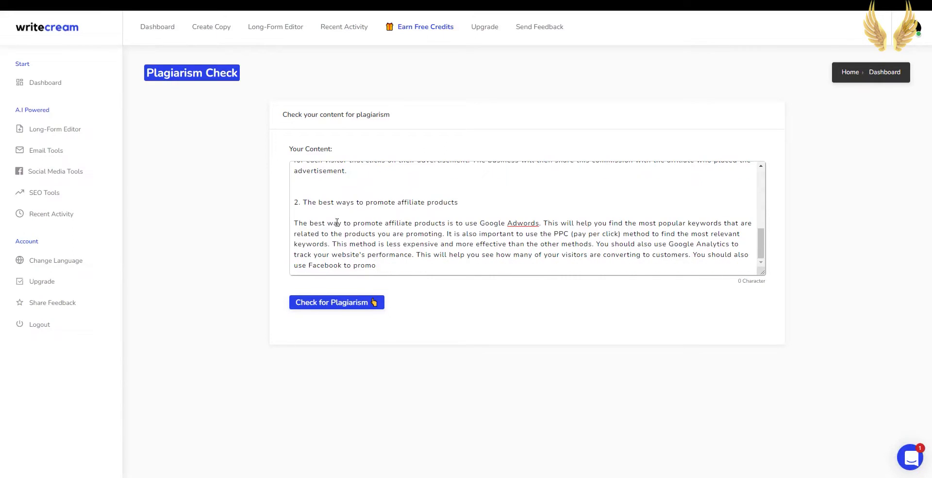
pyautogui.moveTo(385, 260); pyautogui.dragTo(300, 200)
pyautogui.press('BackSpace')
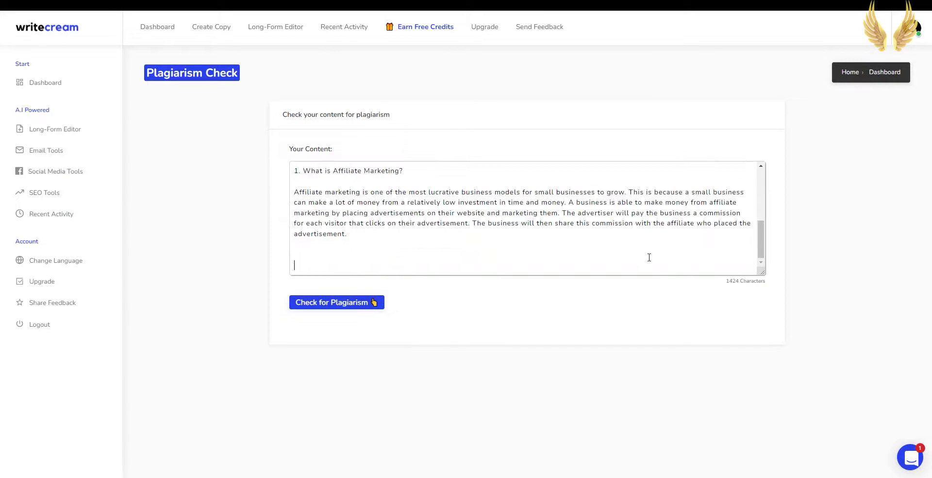
pyautogui.click(356, 303)
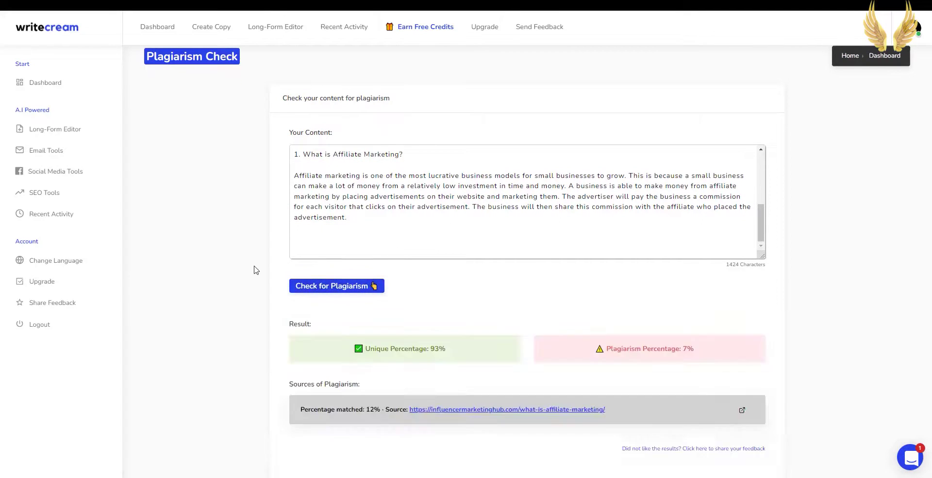
pyautogui.scroll(-2, 256, 271)
pyautogui.moveTo(367, 284); pyautogui.dragTo(444, 283)
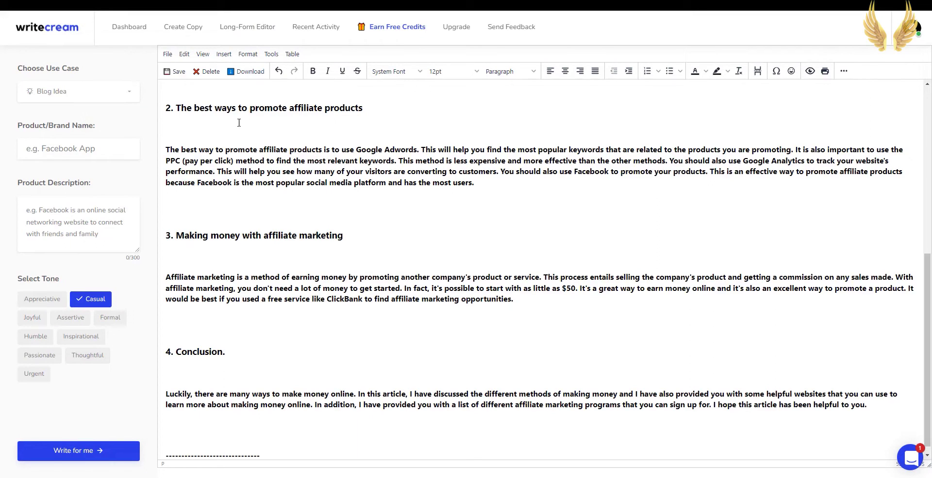
# - Paste the article title into the Product/Brand Name and Description fields
pyautogui.scroll(3, 238, 125)
pyautogui.scroll(4, 237, 125)
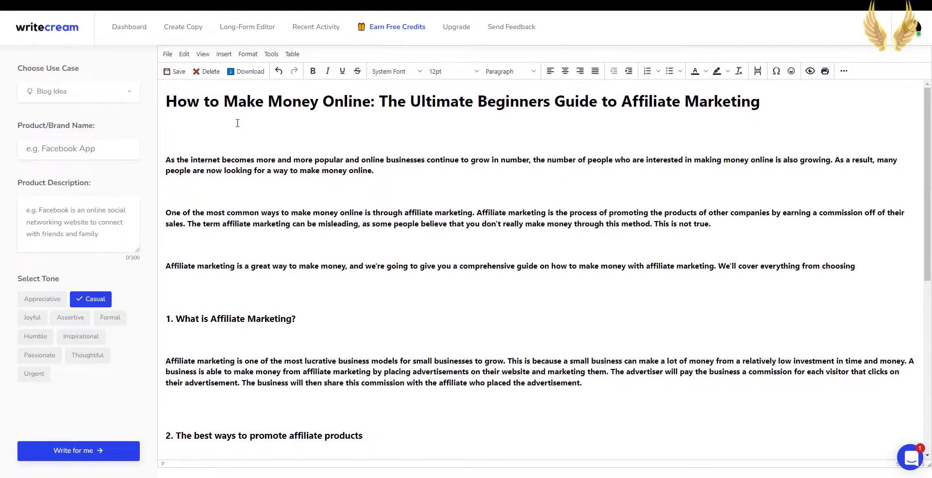
pyautogui.tripleClick(639, 105)
pyautogui.hotkey('ctrl', 'c')
pyautogui.click(66, 156)
pyautogui.hotkey('ctrl', 'v')
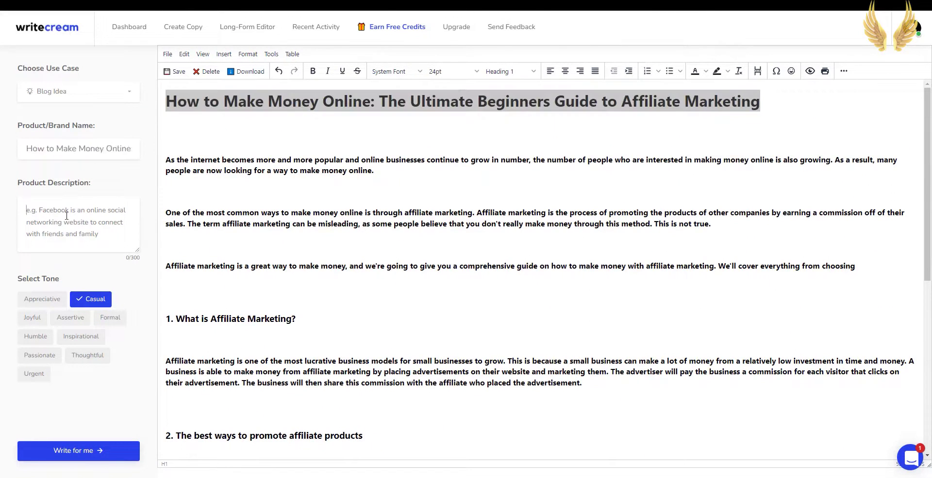
pyautogui.click(67, 215)
pyautogui.hotkey('ctrl', 'v')
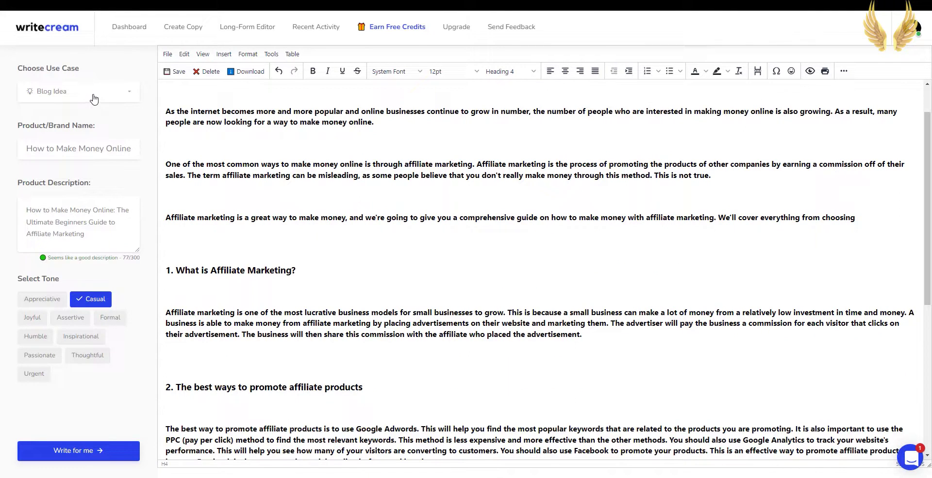
# - Generate Quora Answer Assist answers for the question 'What is Affiliate Marketing?'
pyautogui.click(93, 99)
pyautogui.scroll(-3, 102, 172)
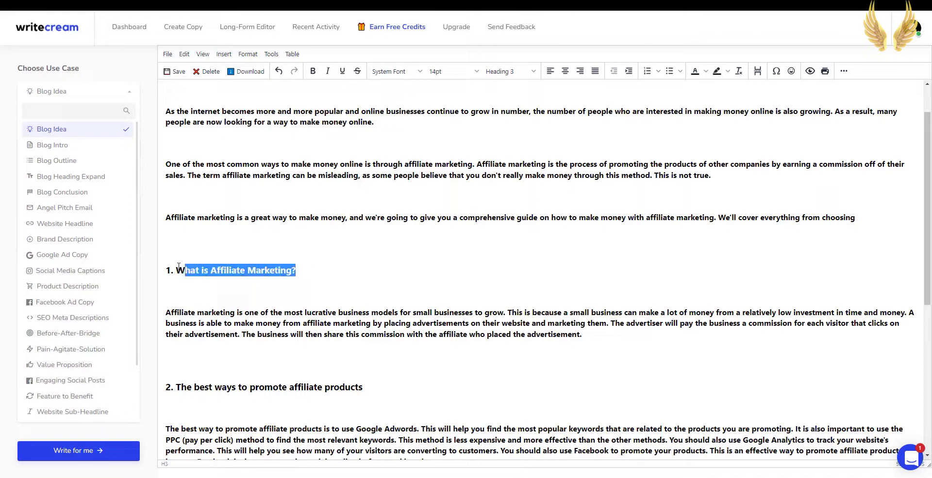
pyautogui.moveTo(173, 267); pyautogui.dragTo(165, 270)
pyautogui.hotkey('ctrl', 'c')
pyautogui.scroll(-2, 109, 286)
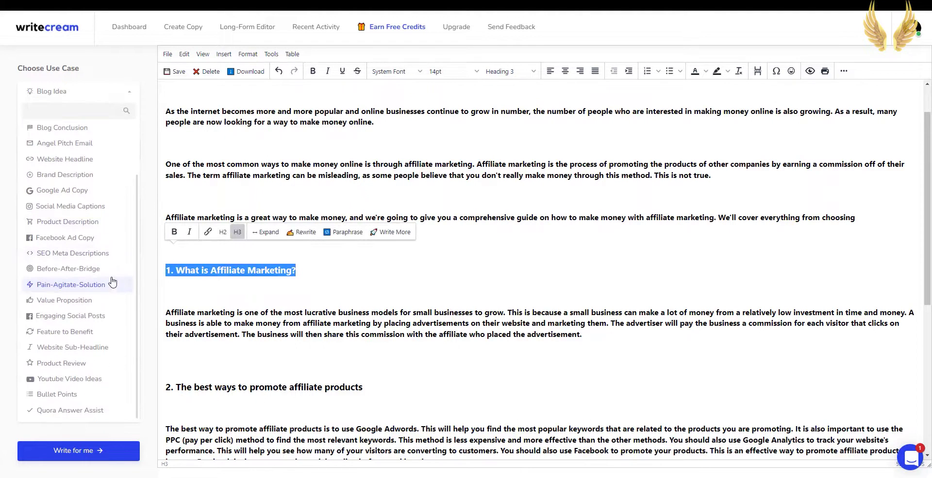
pyautogui.click(91, 408)
pyautogui.scroll(1, 301, 271)
pyautogui.moveTo(298, 293); pyautogui.dragTo(180, 293)
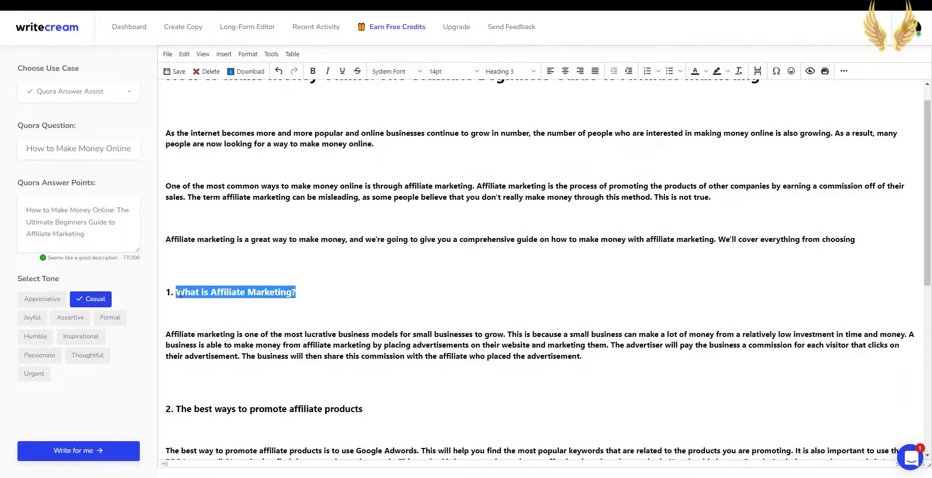
pyautogui.tripleClick(75, 149)
pyautogui.hotkey('ctrl', 'v')
pyautogui.click(96, 450)
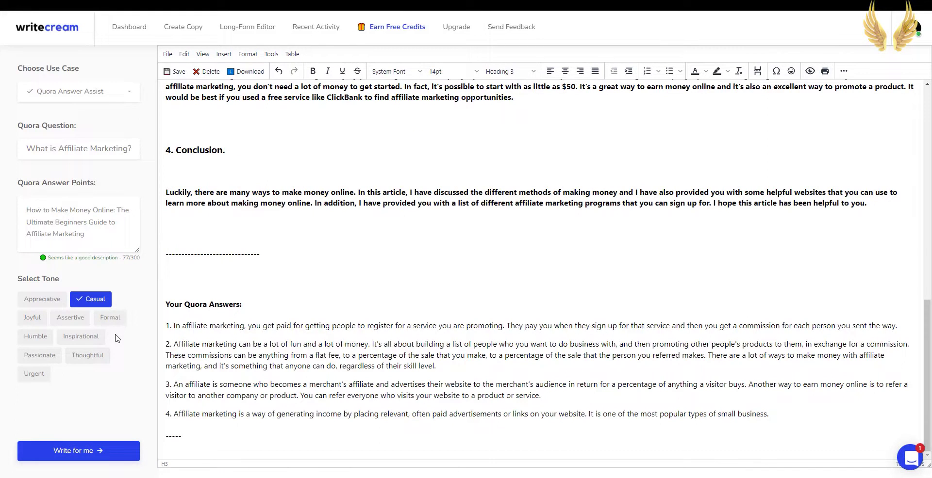
# - Move the second Quora answer into the article under section 1
pyautogui.moveTo(446, 366); pyautogui.dragTo(174, 344)
pyautogui.scroll(1, 302, 331)
pyautogui.hotkey('ctrl', 'x')
pyautogui.scroll(10, 303, 330)
pyautogui.scroll(2, 303, 331)
pyautogui.click(176, 308)
pyautogui.hotkey('ctrl', 'v')
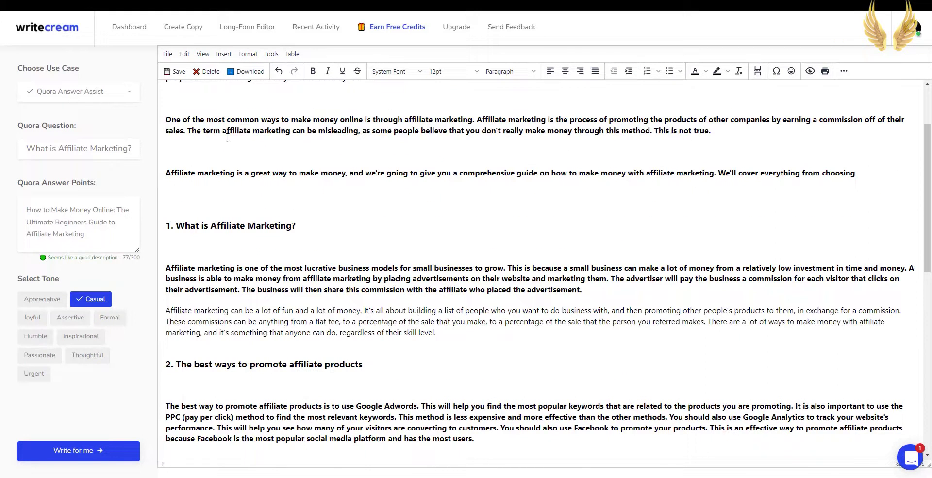
# - Generate Pain-Agitate-Solution copy for the article
pyautogui.click(63, 97)
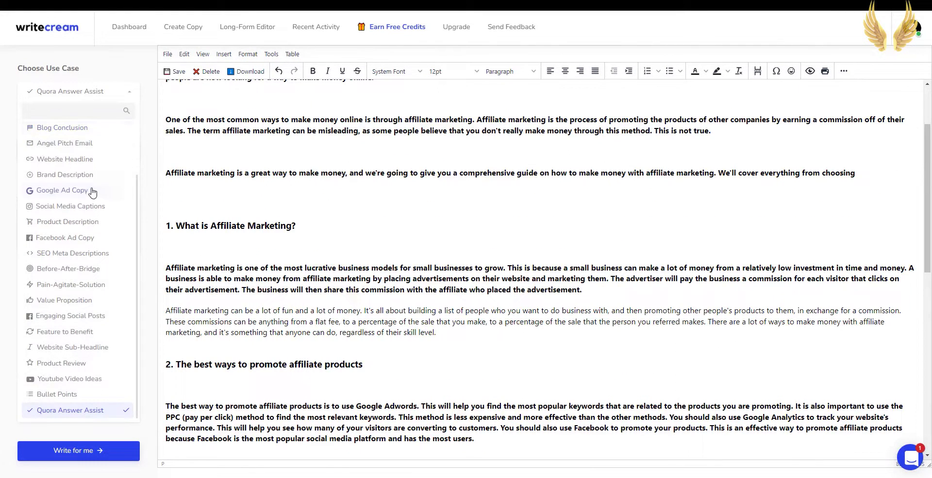
pyautogui.click(113, 290)
pyautogui.click(96, 449)
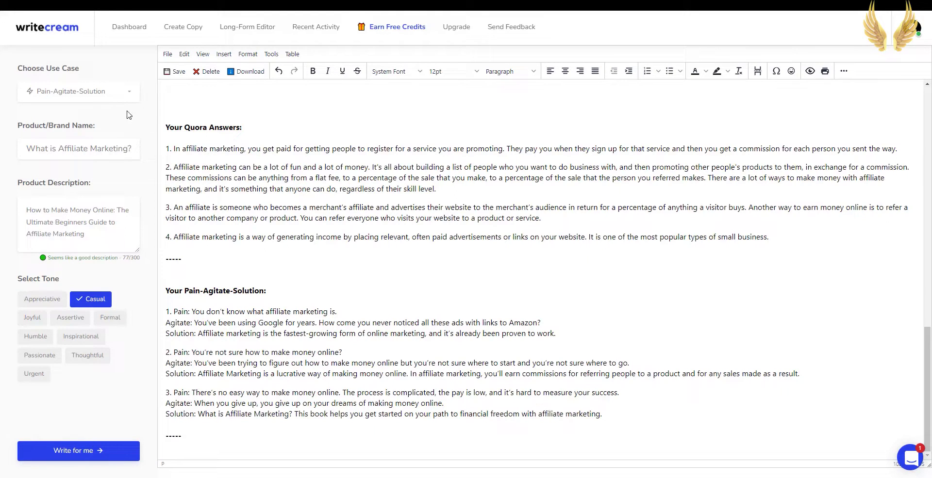
# - Generate compelling bullet points for the article
pyautogui.click(97, 92)
pyautogui.click(71, 395)
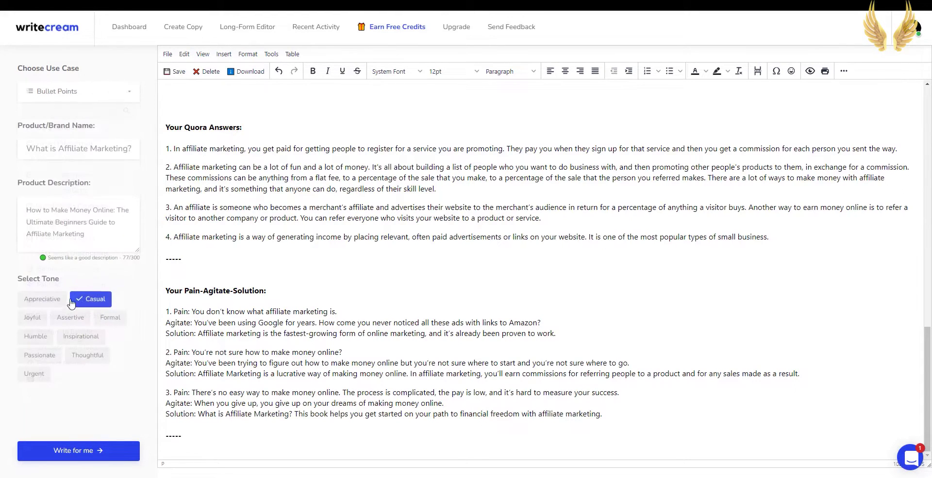
pyautogui.click(96, 456)
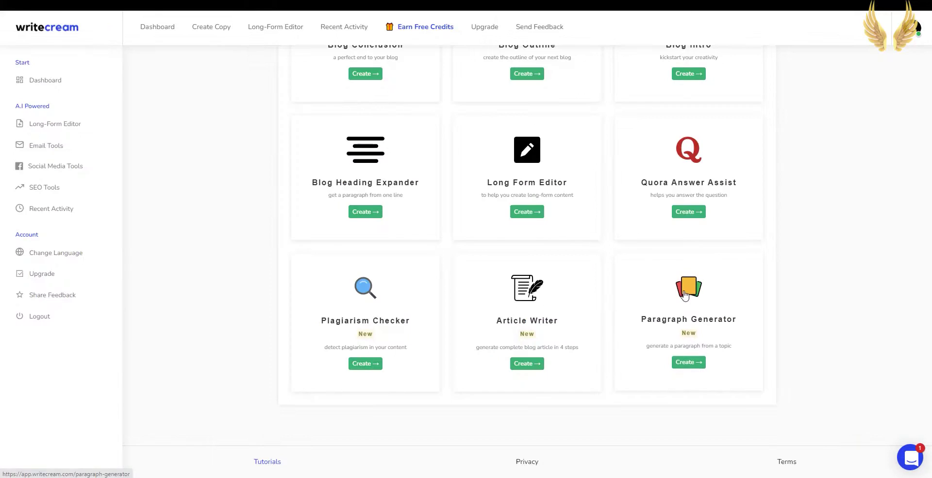
pyautogui.click(631, 301)
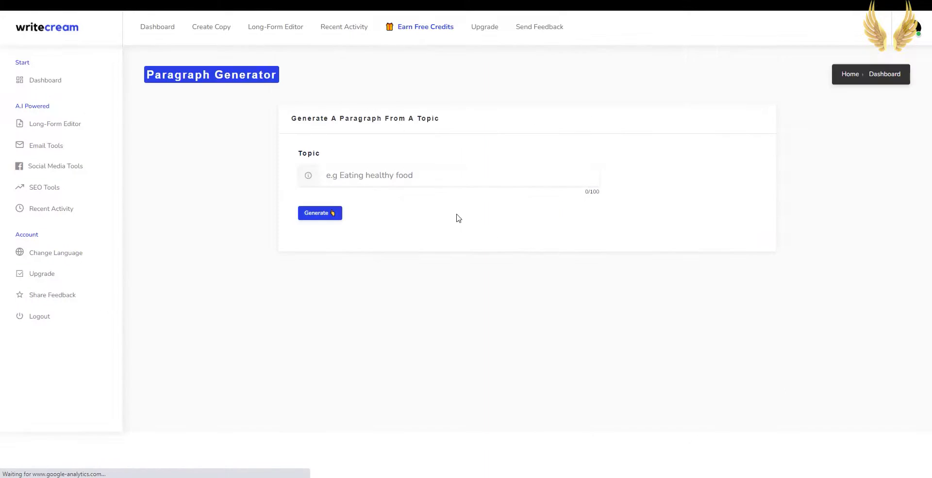
pyautogui.click(409, 174)
pyautogui.write('Making money with affiliate marketing.')
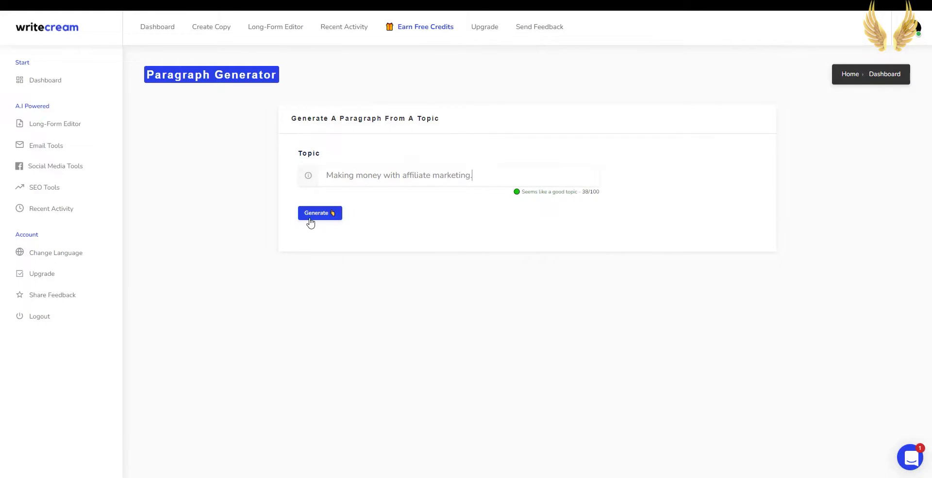
pyautogui.click(309, 218)
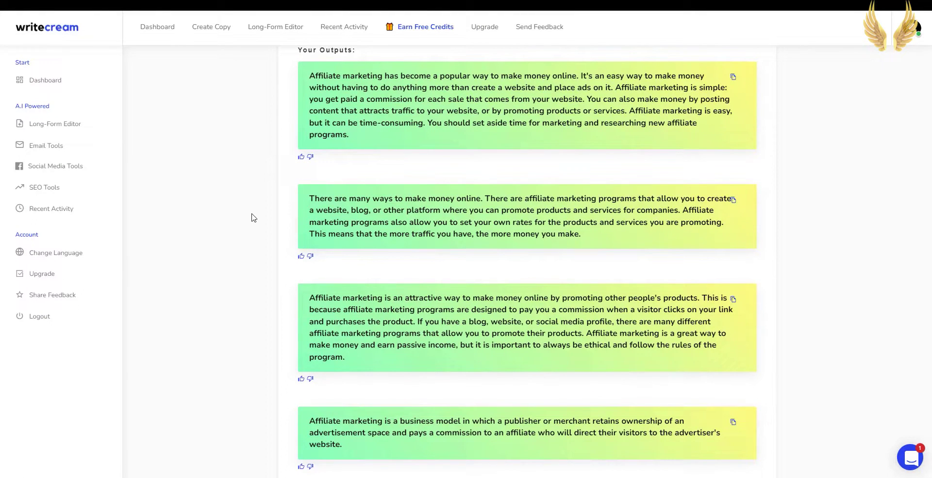
pyautogui.scroll(-3, 251, 217)
pyautogui.scroll(-1, 251, 217)
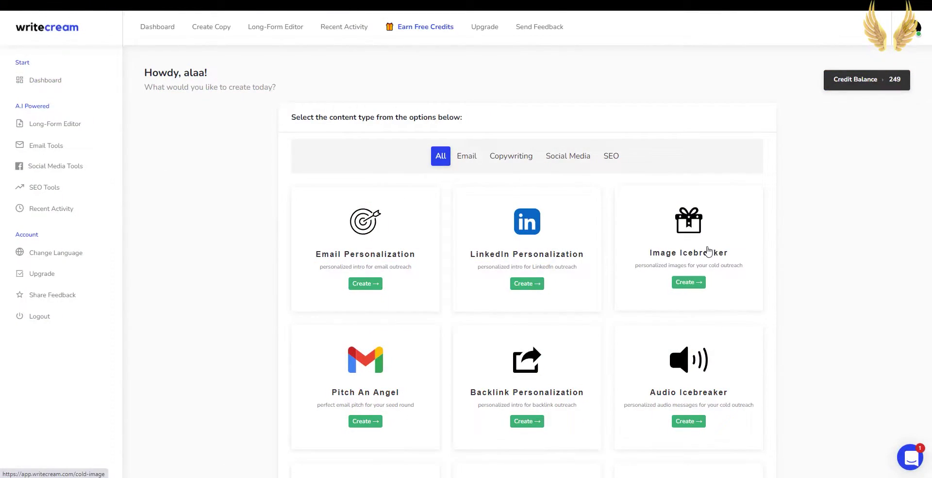
pyautogui.click(708, 251)
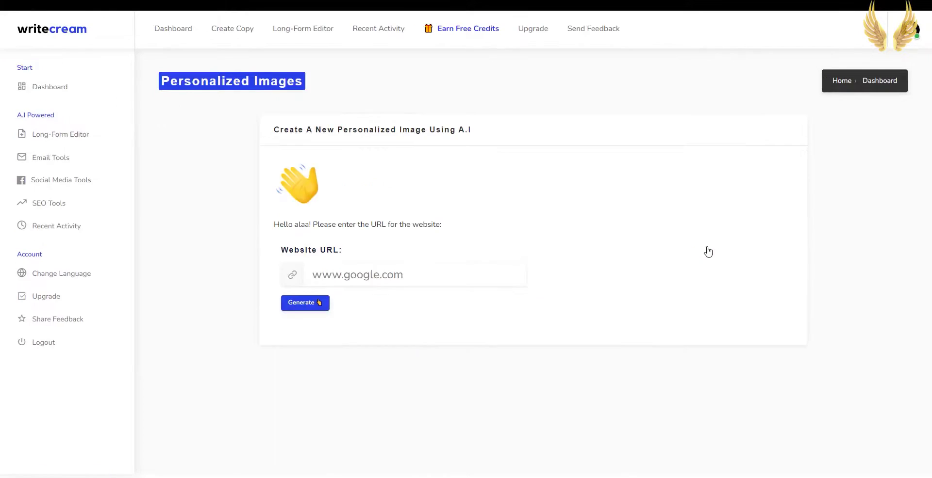
pyautogui.click(464, 273)
pyautogui.write('www.passiveacademy.com')
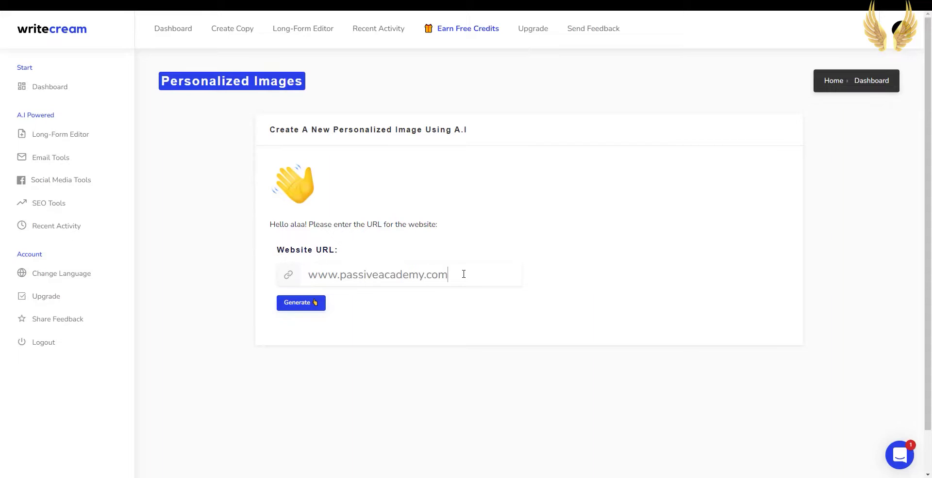
pyautogui.click(298, 307)
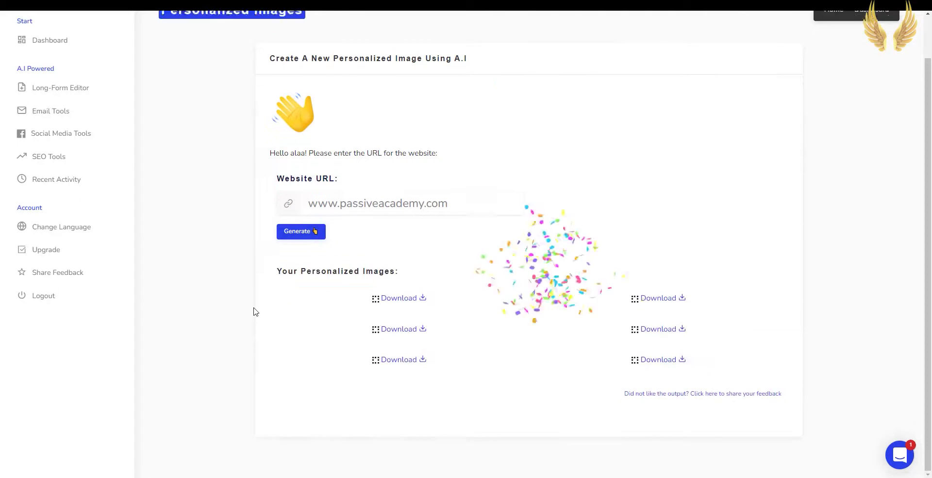
pyautogui.scroll(-2, 256, 312)
pyautogui.scroll(-2, 256, 312)
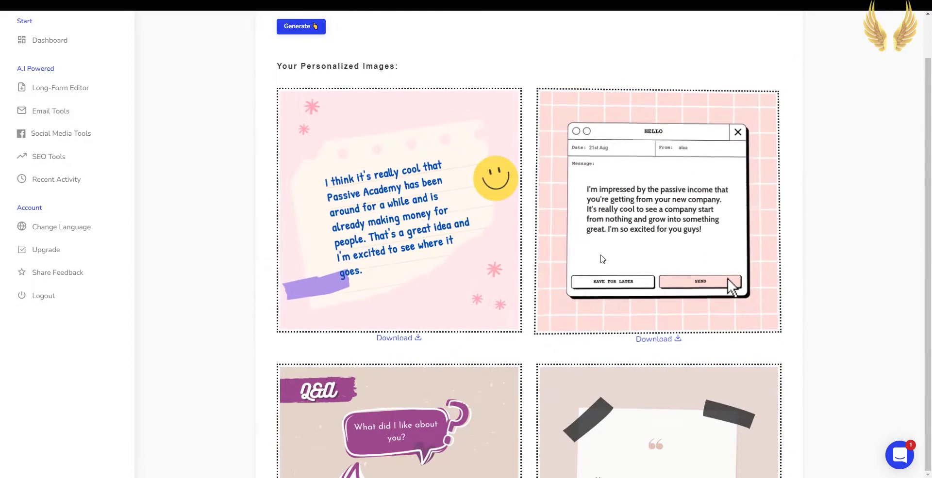
pyautogui.scroll(-4, 558, 301)
pyautogui.scroll(-1, 536, 296)
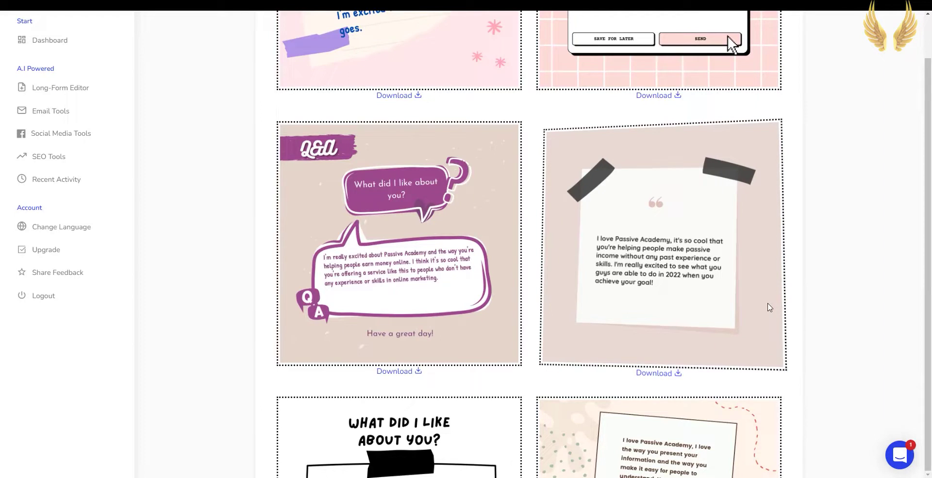
pyautogui.scroll(-5, 821, 308)
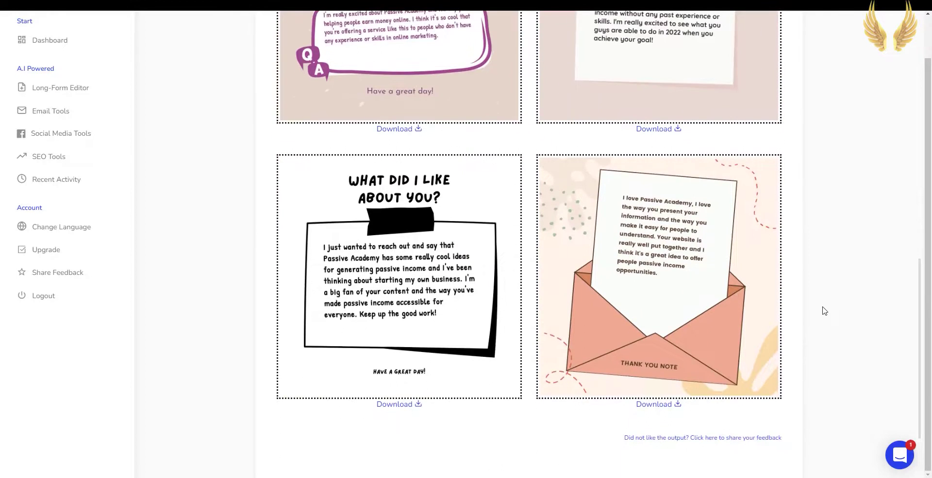
pyautogui.scroll(3, 821, 307)
pyautogui.click(670, 277)
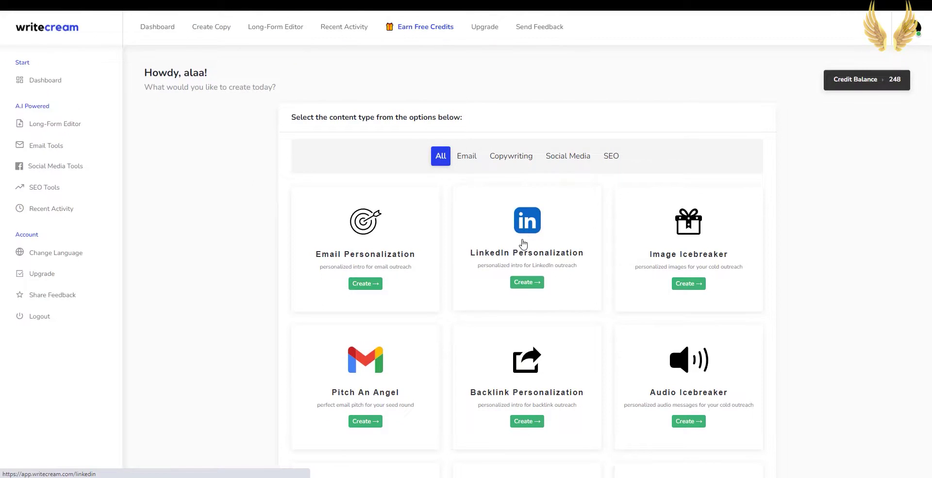
pyautogui.click(524, 240)
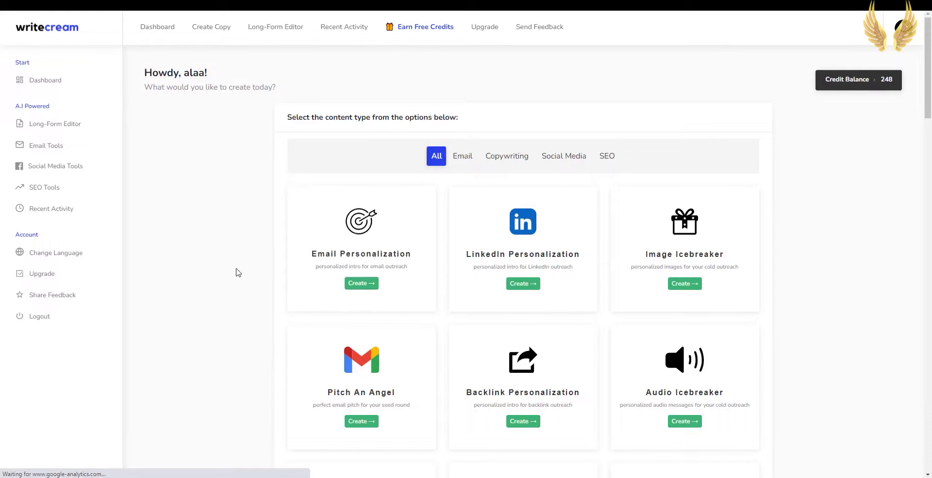
pyautogui.click(326, 246)
pyautogui.write('www.passiveacademy.com')
pyautogui.click(297, 303)
pyautogui.scroll(-6, 218, 325)
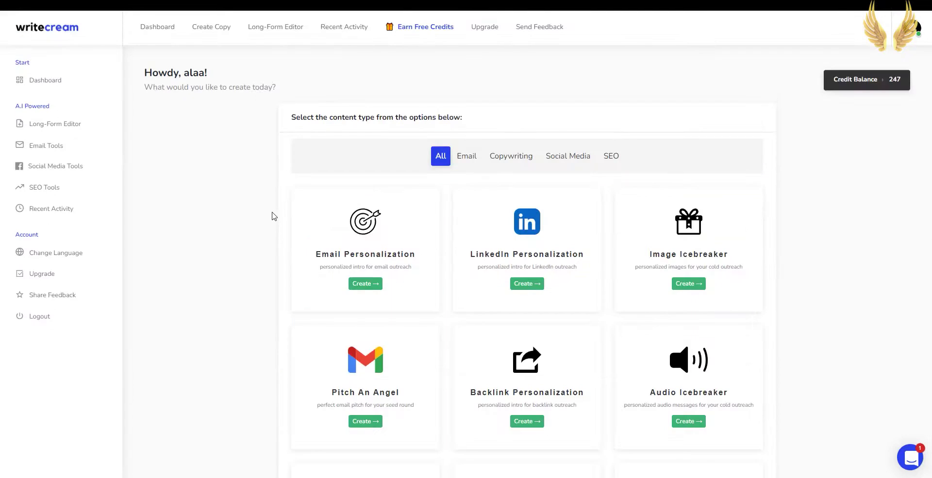
# - Paste the writer's-block script into Create A Voiceover and generate the audio
pyautogui.scroll(-5, 270, 214)
pyautogui.scroll(-4, 270, 214)
pyautogui.scroll(-5, 272, 215)
pyautogui.scroll(-2, 272, 217)
pyautogui.scroll(-5, 468, 233)
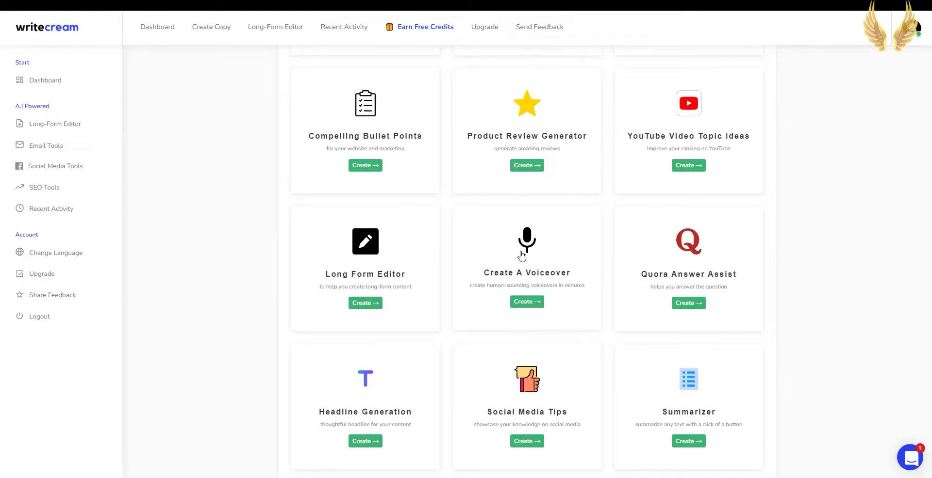
pyautogui.click(532, 280)
pyautogui.hotkey('ctrl', 'v')
pyautogui.scroll(-1, 262, 309)
pyautogui.scroll(1, 383, 388)
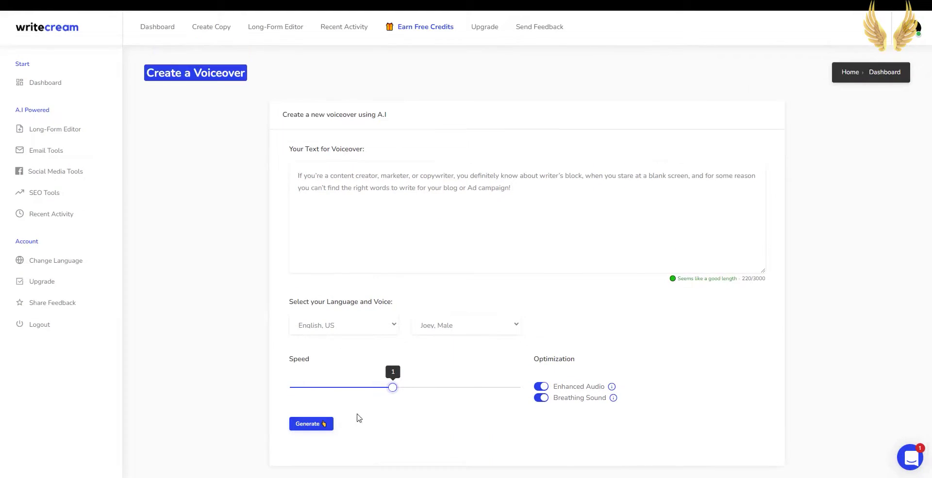
pyautogui.click(318, 425)
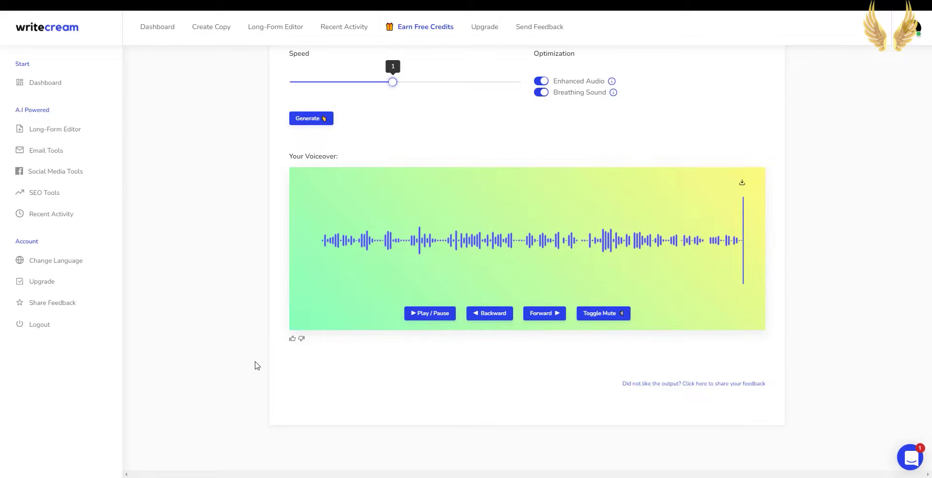
# - Try English British and English Australian voices, then settle back on English US
pyautogui.scroll(4, 242, 350)
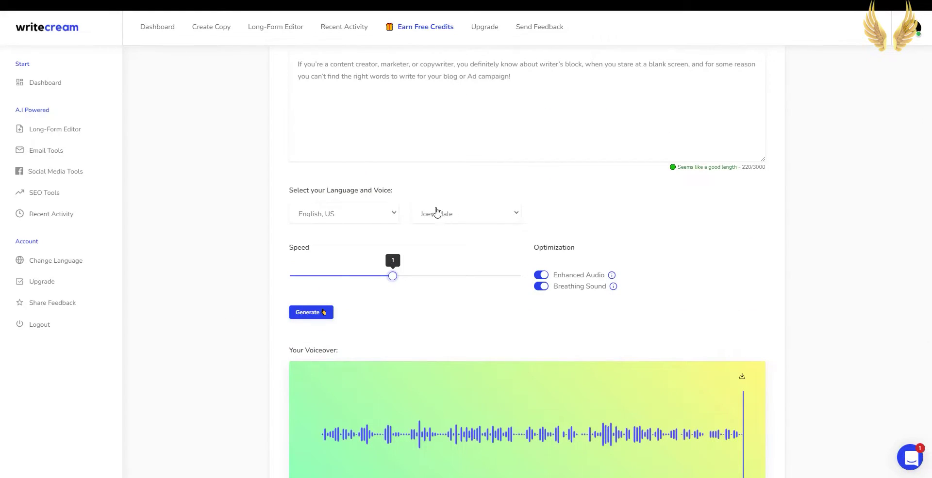
pyautogui.click(386, 214)
pyautogui.click(365, 248)
pyautogui.click(429, 218)
pyautogui.click(388, 218)
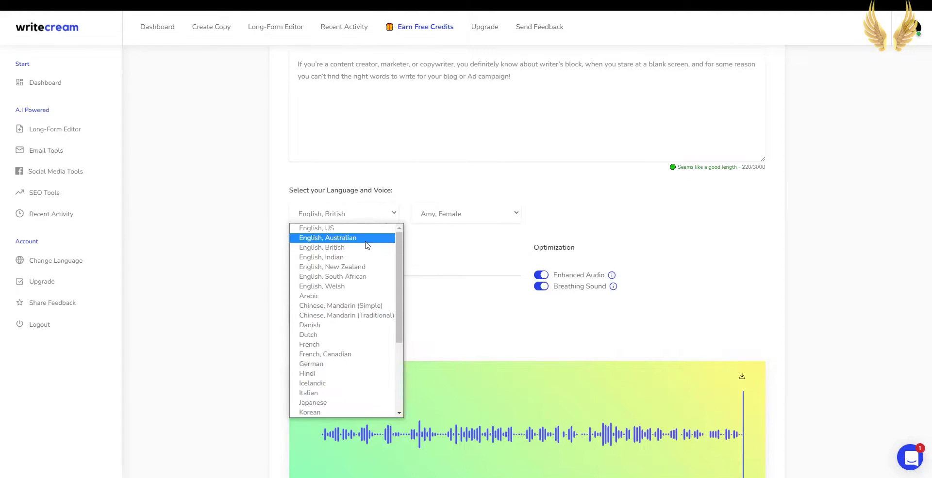
pyautogui.click(365, 238)
pyautogui.click(430, 218)
pyautogui.click(388, 214)
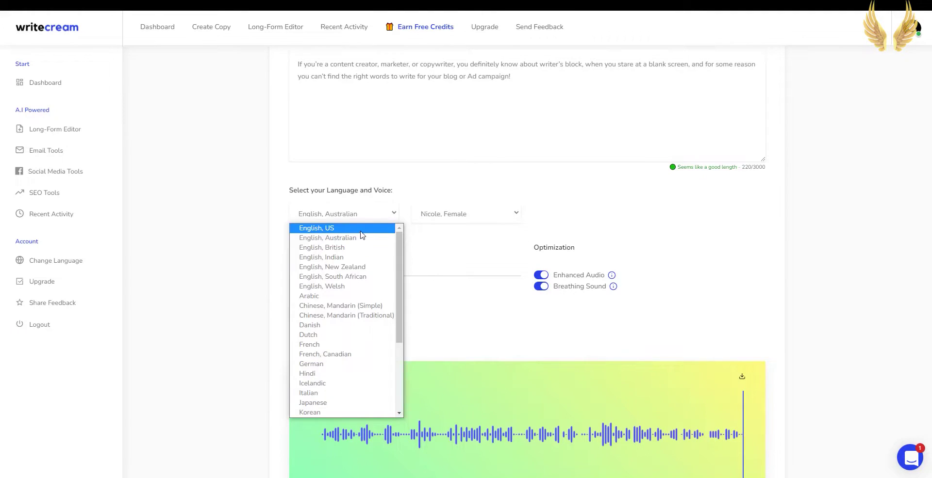
pyautogui.click(365, 227)
pyautogui.click(452, 219)
# - Download the generated voiceover audio and return to the tools dashboard
pyautogui.scroll(-4, 191, 304)
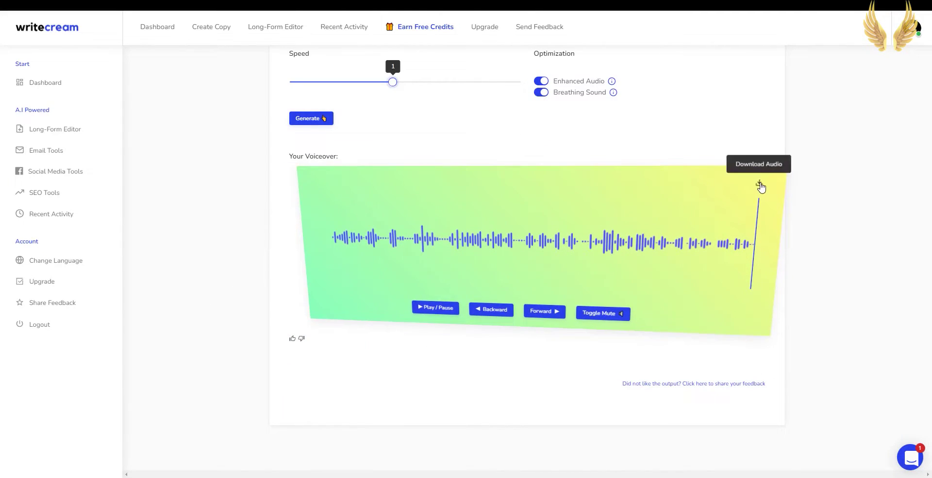
pyautogui.click(759, 186)
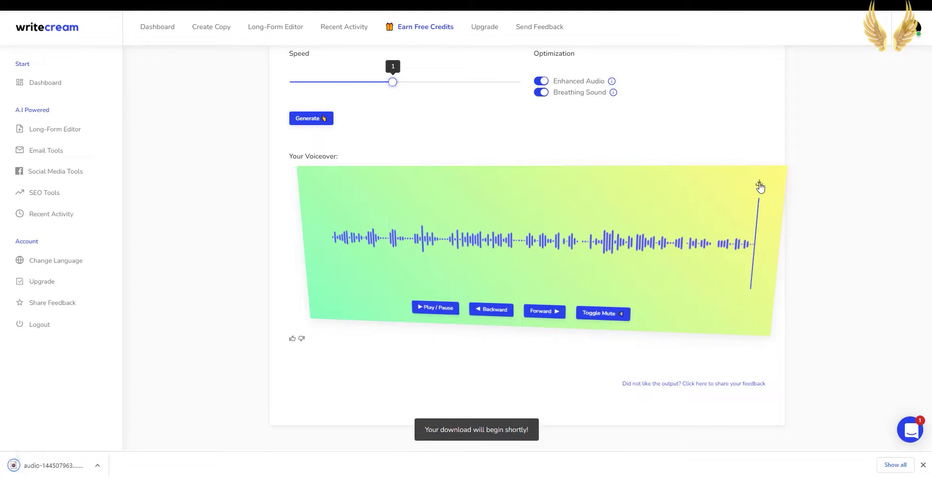
pyautogui.hotkey('alt', 'Left')
pyautogui.scroll(-5, 248, 224)
# - Generate Email Copy from 'Welcome to Passive Academy' key points with raised Creativity
pyautogui.click(525, 305)
pyautogui.click(411, 210)
pyautogui.write('Welcome to Passive Ac')
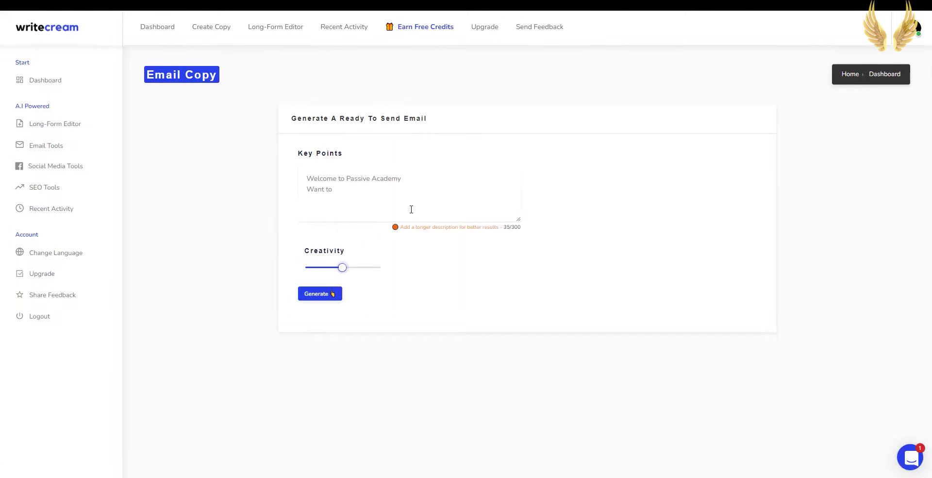
pyautogui.write('ademy Want to learn how to make money onlin')
pyautogui.press('Return')
pyautogui.write('Arketing')
pyautogui.moveTo(342, 267); pyautogui.dragTo(356, 267)
pyautogui.click(318, 294)
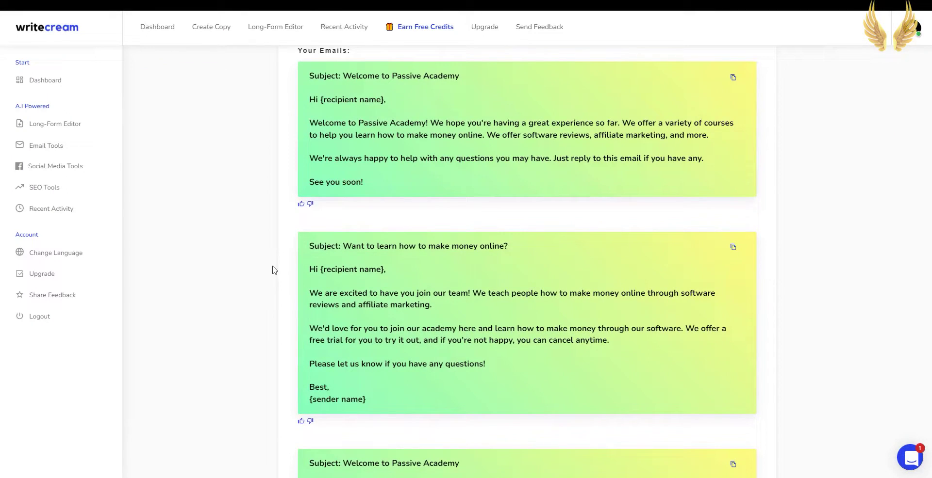
# - Review the generated Passive Academy welcome emails and return to the dashboard
pyautogui.scroll(-3, 273, 270)
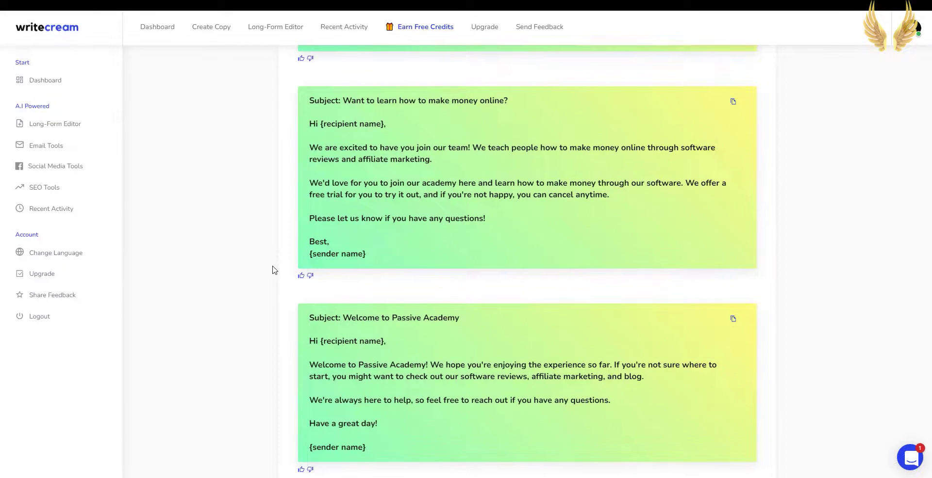
pyautogui.scroll(-1, 274, 270)
pyautogui.scroll(-1, 273, 270)
pyautogui.scroll(-2, 273, 270)
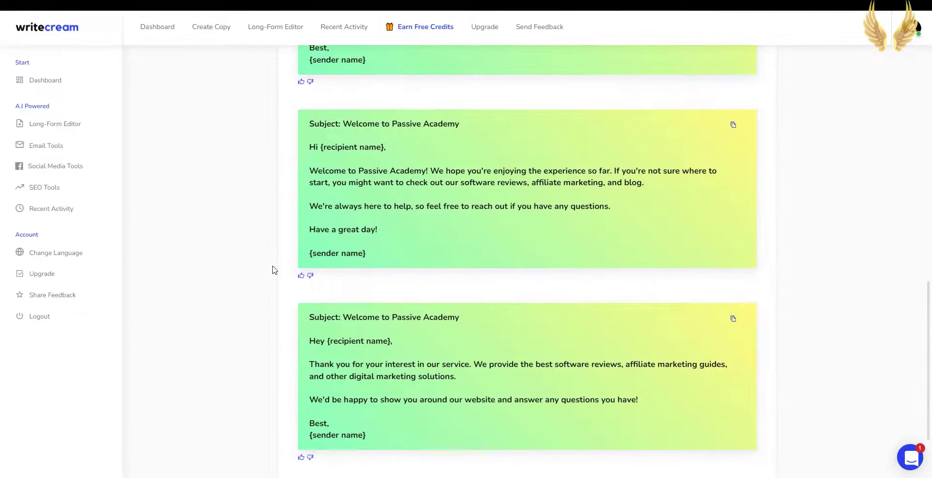
pyautogui.scroll(-3, 273, 270)
pyautogui.hotkey('alt', 'Left')
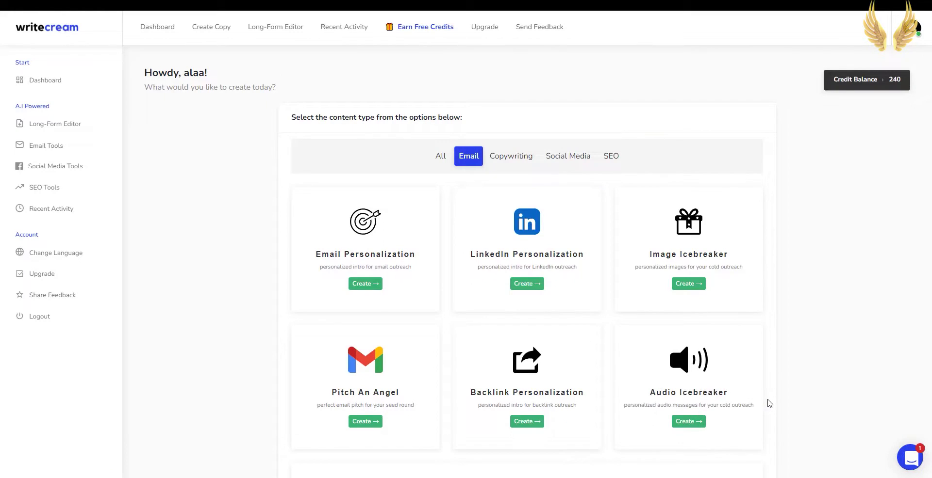
pyautogui.click(706, 386)
pyautogui.click(387, 241)
pyautogui.write('ww.passive')
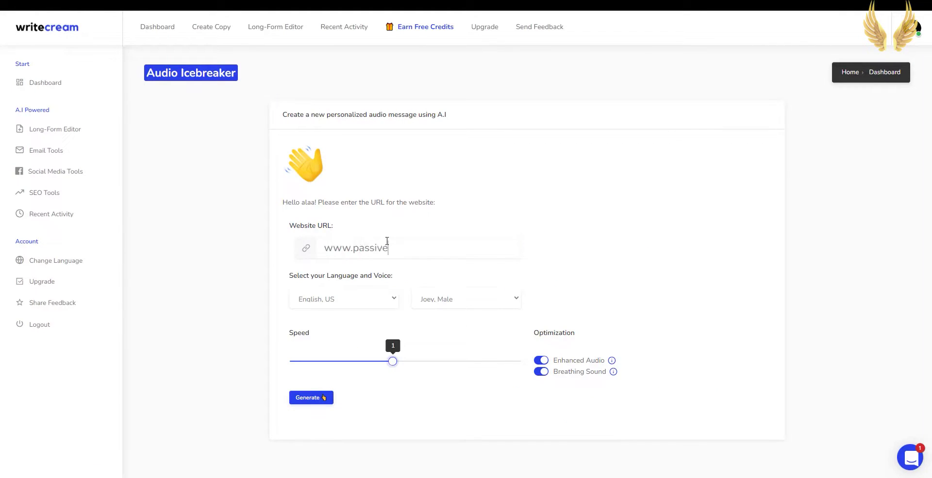
pyautogui.write('academy.com')
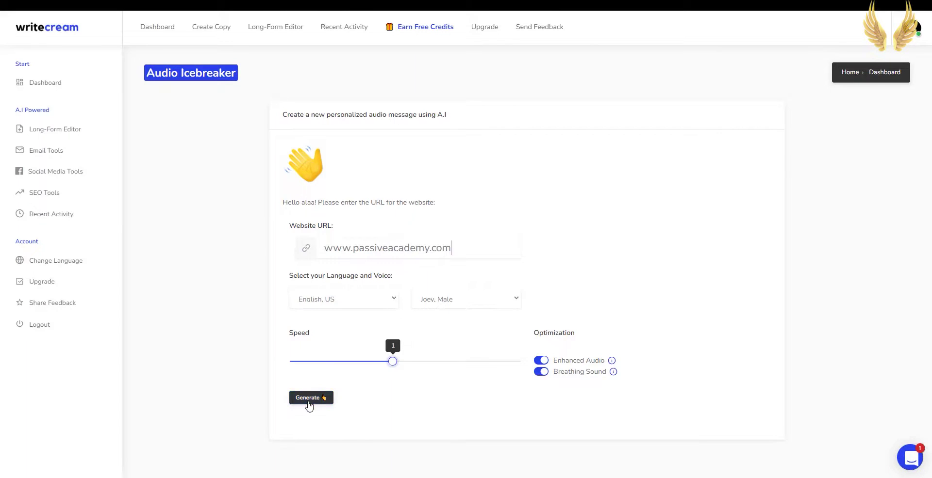
pyautogui.click(311, 399)
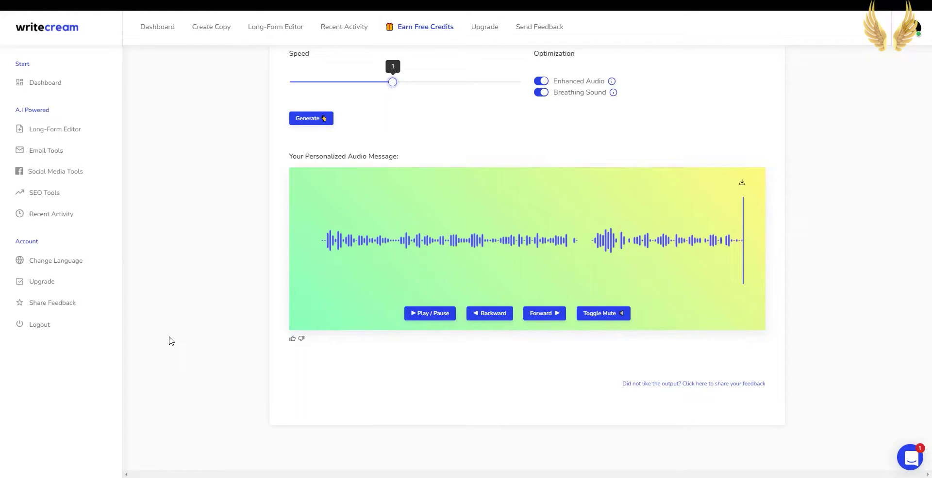
pyautogui.scroll(2, 169, 341)
pyautogui.scroll(3, 172, 341)
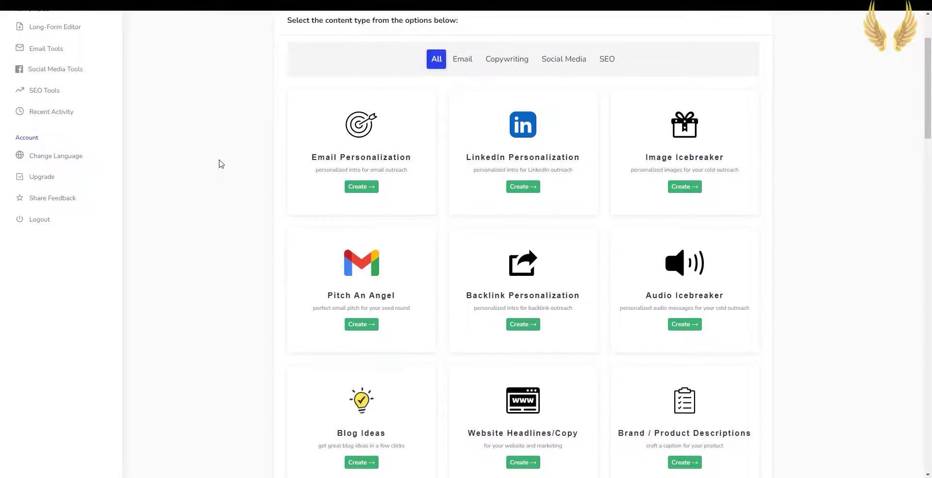
# - Generate eight blog ideas for 'What is Affiliate Marketing?' from the prefilled Blog Ideas details
pyautogui.scroll(-2, 221, 164)
pyautogui.scroll(-3, 219, 165)
pyautogui.click(368, 270)
pyautogui.click(307, 329)
pyautogui.scroll(-1, 308, 329)
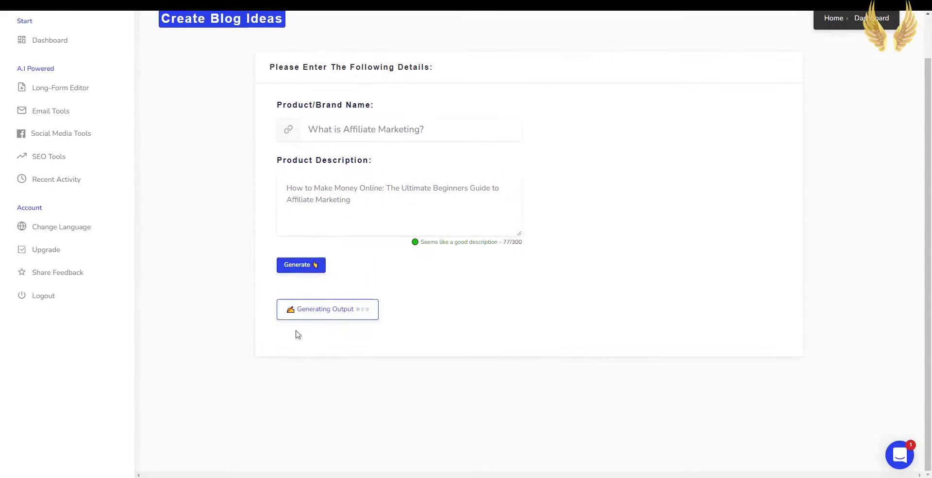
pyautogui.scroll(-5, 247, 319)
pyautogui.scroll(-1, 248, 315)
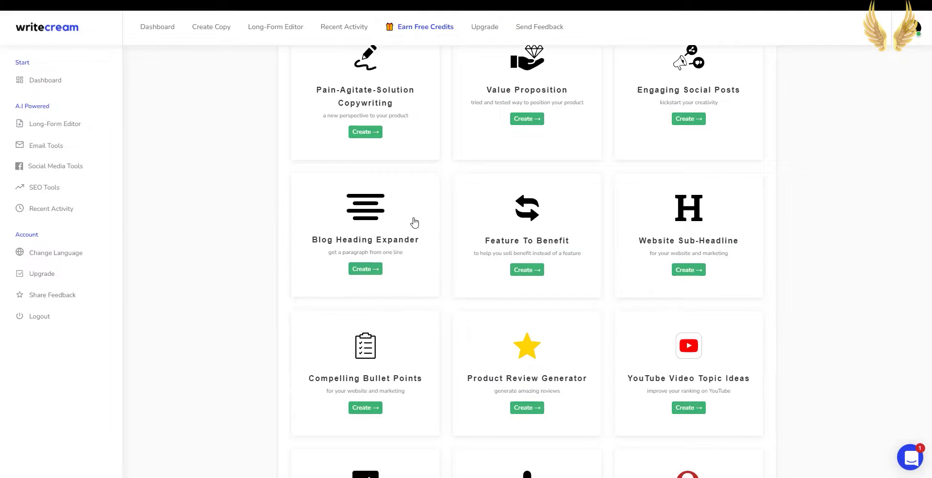
# - Generate benefit statements for brand 'Writecream', described as an AI copywriter for marketers and creators
pyautogui.click(524, 270)
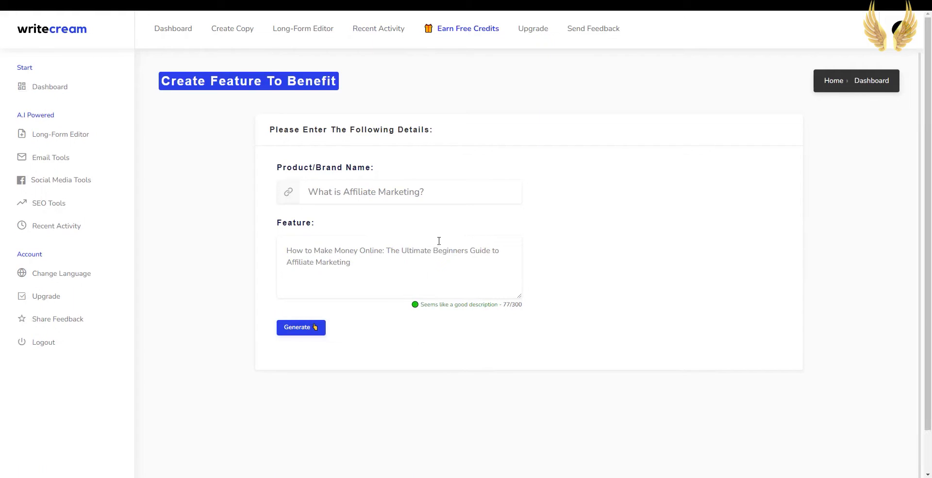
pyautogui.moveTo(436, 201); pyautogui.dragTo(308, 191)
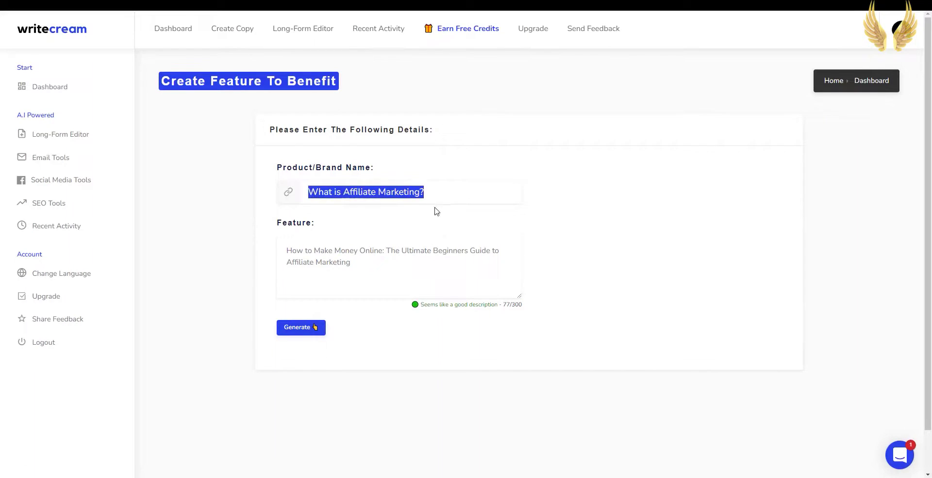
pyautogui.write('Writecream')
pyautogui.moveTo(352, 263); pyautogui.dragTo(285, 247)
pyautogui.write('Writecream is an AI copywriter. It')
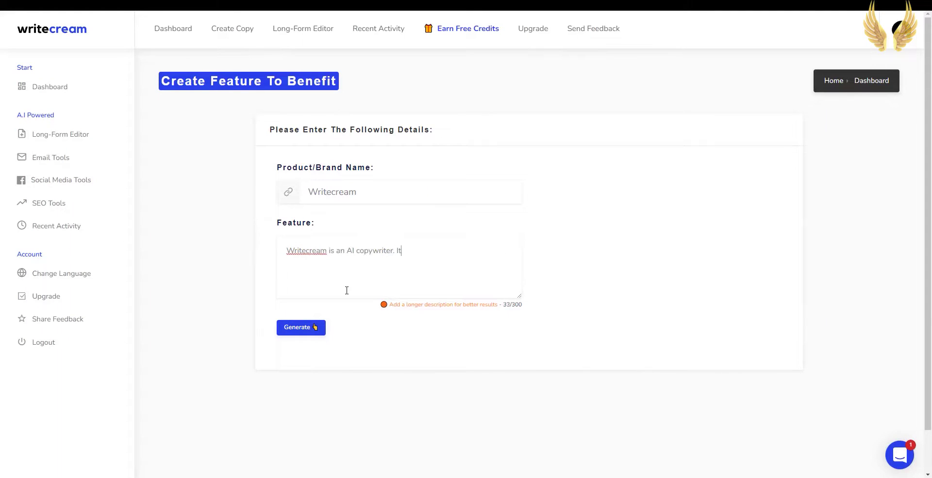
pyautogui.write(' helps marketers, copywriters, and content creators in writing their content.')
pyautogui.click(320, 323)
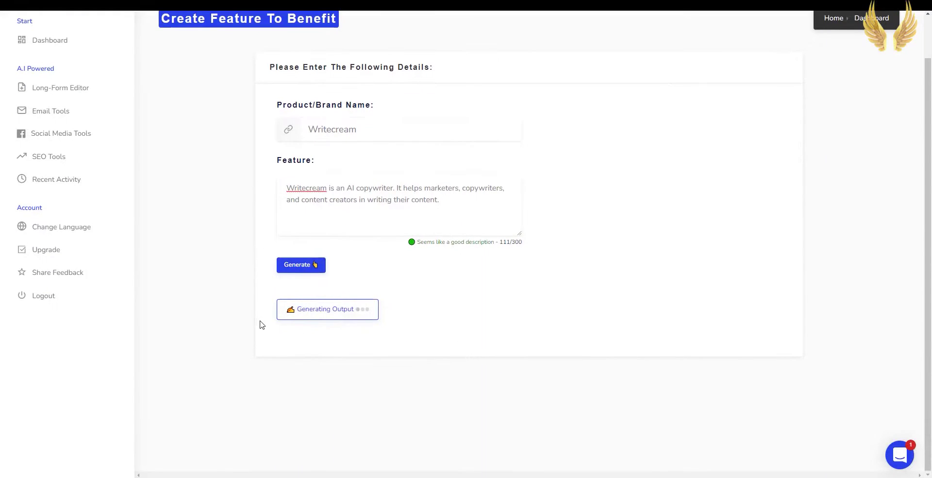
pyautogui.scroll(-2, 259, 318)
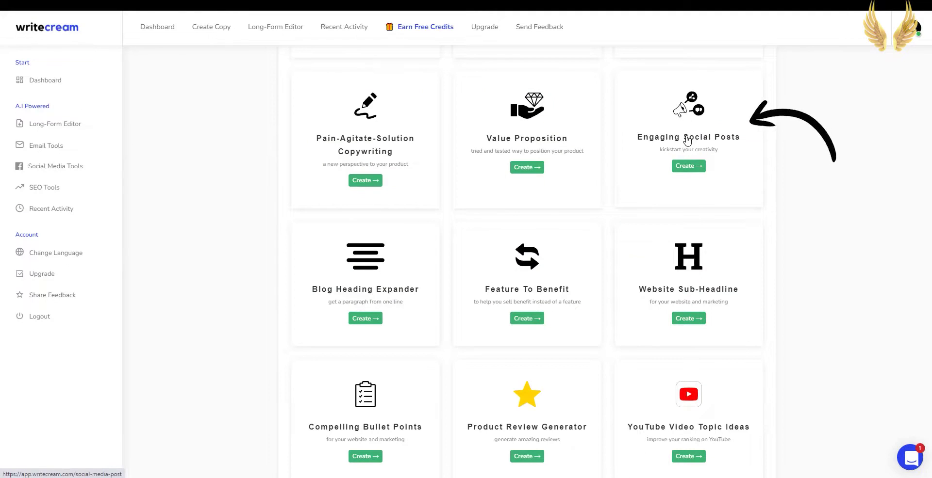
# - Generate eight Writecream social posts and highlight the robot-writer post to read it
pyautogui.click(687, 140)
pyautogui.scroll(-4, 244, 326)
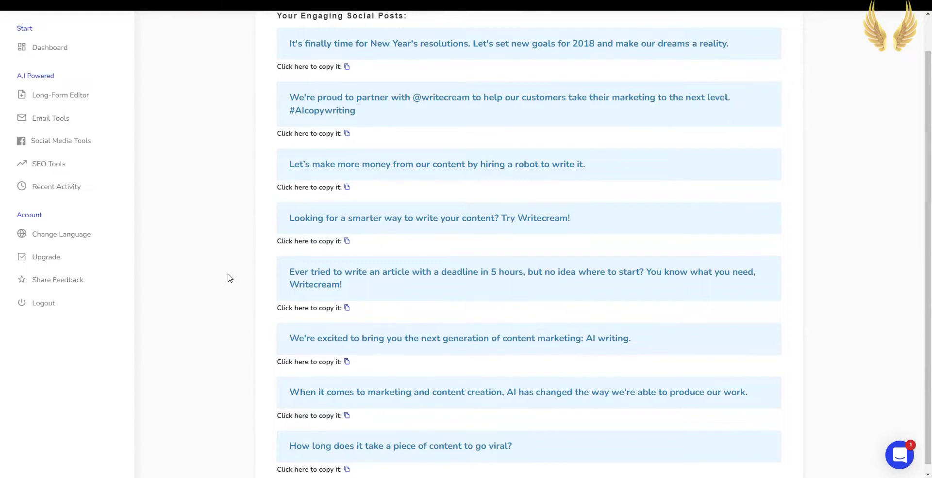
pyautogui.moveTo(316, 167); pyautogui.dragTo(590, 165)
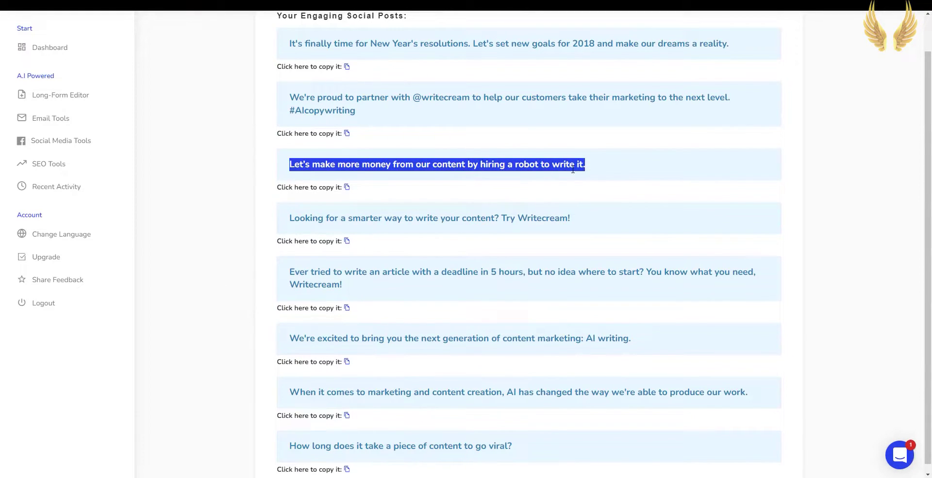
pyautogui.click(237, 196)
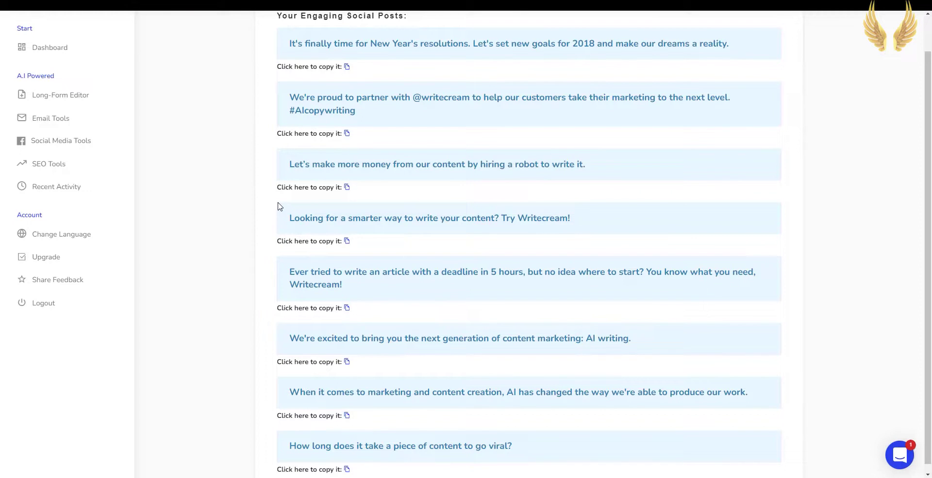
pyautogui.scroll(-1, 280, 204)
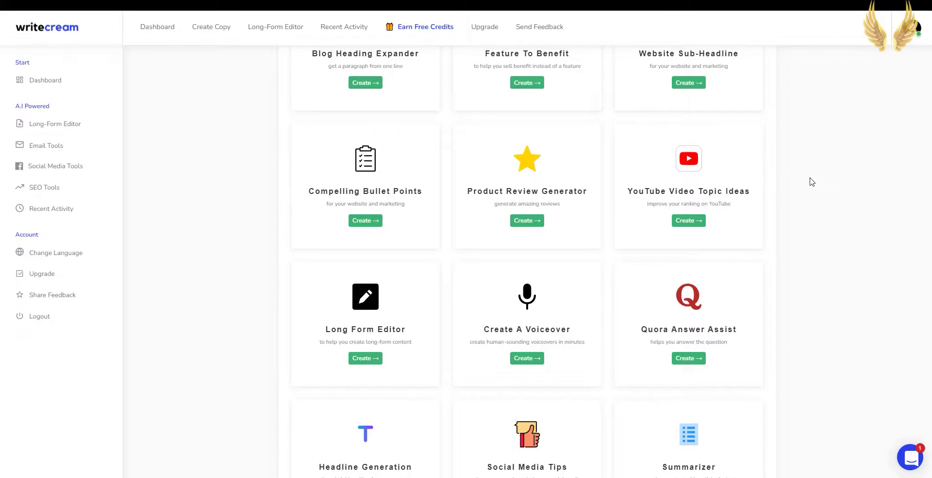
# - Generate YouTube video topic ideas for Writecream and scroll through the results
pyautogui.click(690, 176)
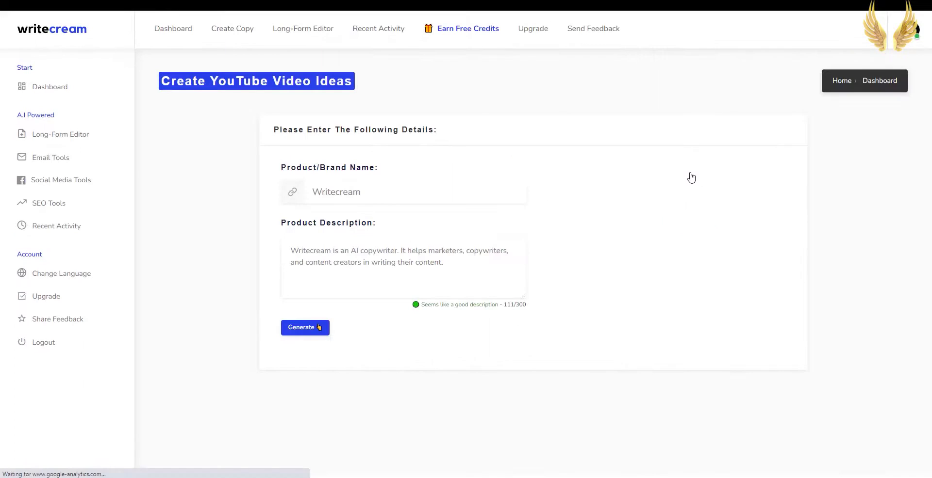
pyautogui.click(293, 339)
pyautogui.scroll(-1, 239, 326)
pyautogui.scroll(-3, 218, 328)
pyautogui.scroll(-3, 218, 328)
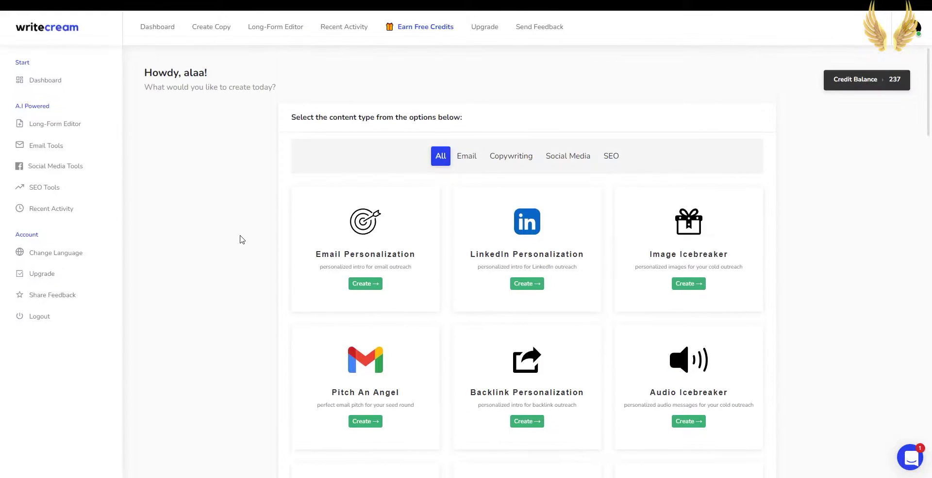
# - Generate four Before-After-Bridge copy variations for Writecream
pyautogui.scroll(-7, 240, 239)
pyautogui.scroll(-3, 240, 239)
pyautogui.click(640, 225)
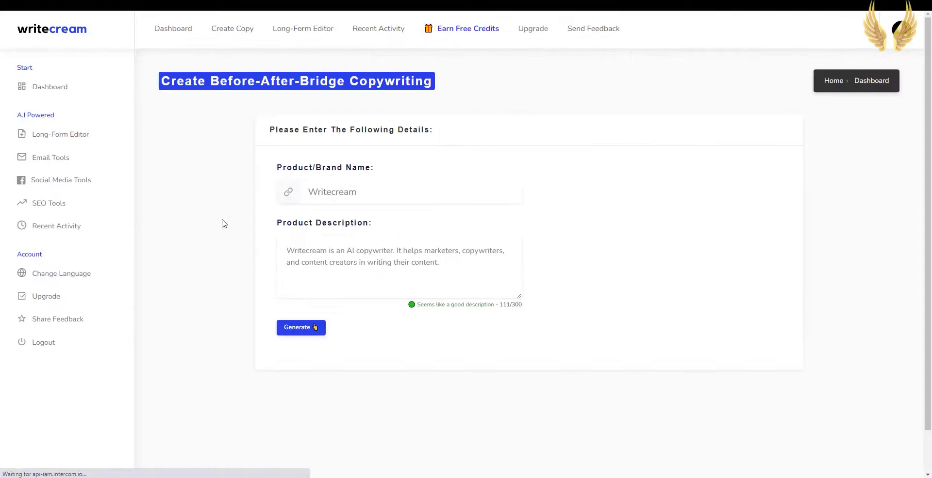
pyautogui.click(301, 328)
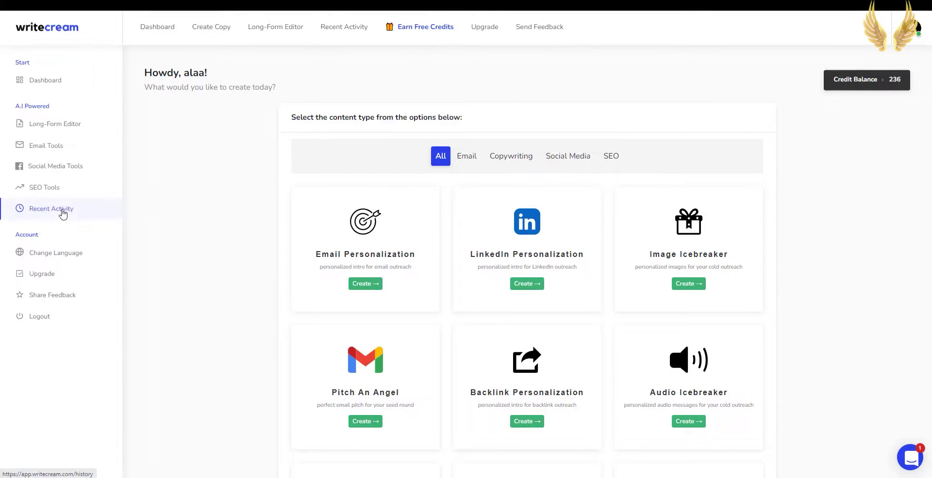
pyautogui.click(64, 210)
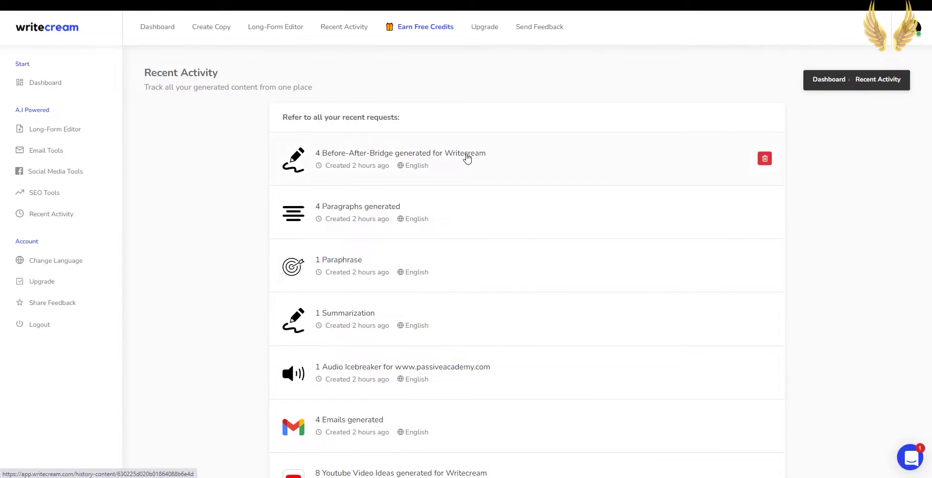
pyautogui.click(467, 158)
pyautogui.click(766, 197)
pyautogui.click(75, 233)
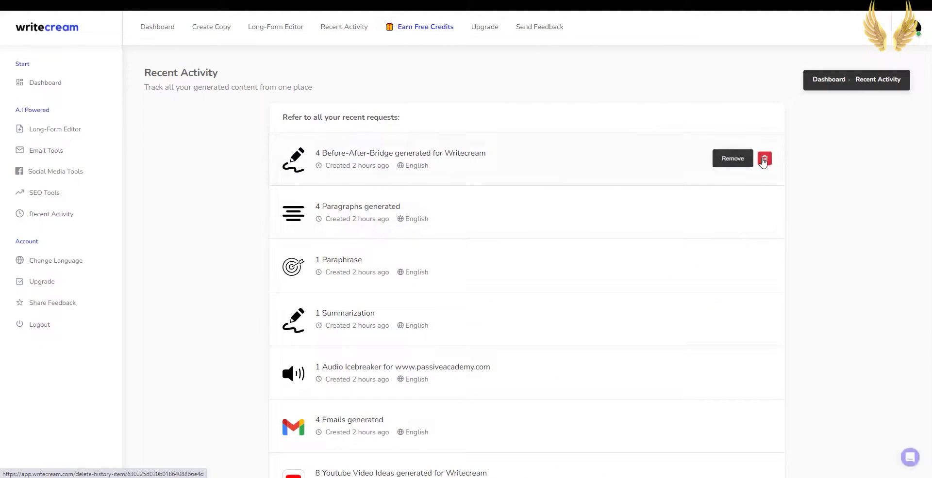
pyautogui.click(820, 79)
pyautogui.scroll(-2, 239, 239)
pyautogui.scroll(-2, 241, 239)
pyautogui.scroll(-4, 241, 239)
pyautogui.scroll(-3, 241, 239)
pyautogui.scroll(-3, 241, 240)
pyautogui.scroll(-5, 241, 239)
pyautogui.scroll(-3, 241, 239)
pyautogui.scroll(-2, 241, 239)
pyautogui.scroll(-5, 241, 239)
pyautogui.scroll(-1, 241, 239)
pyautogui.scroll(-2, 241, 239)
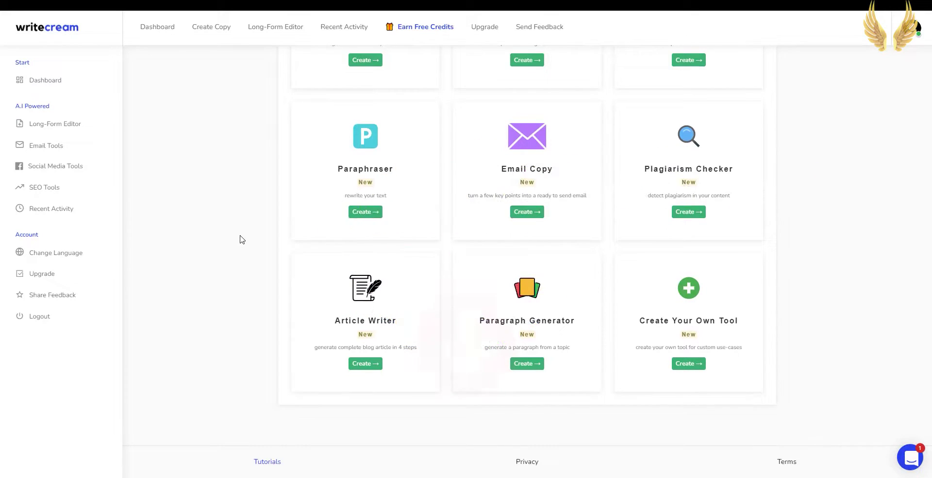
pyautogui.scroll(5, 241, 239)
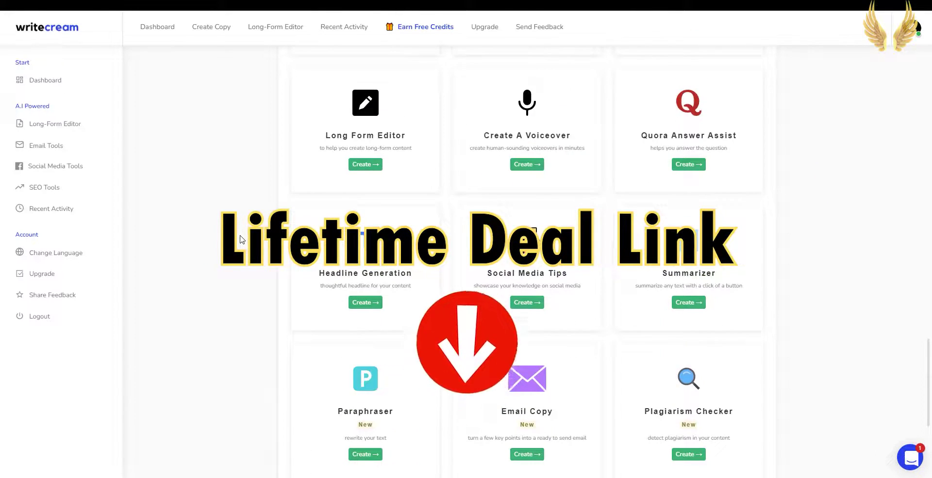
pyautogui.scroll(4, 241, 239)
pyautogui.scroll(3, 241, 239)
pyautogui.scroll(3, 241, 239)
pyautogui.scroll(3, 241, 239)
pyautogui.scroll(2, 241, 239)
pyautogui.scroll(1, 241, 239)
pyautogui.scroll(1, 242, 239)
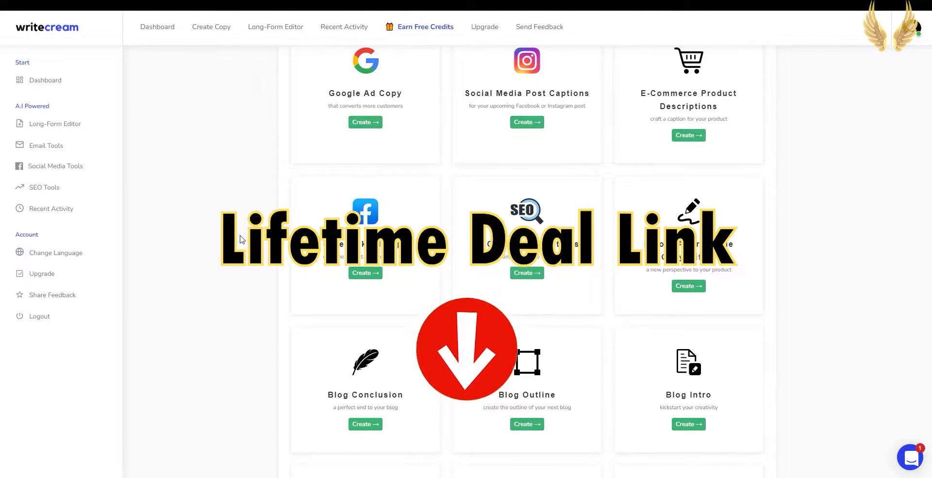